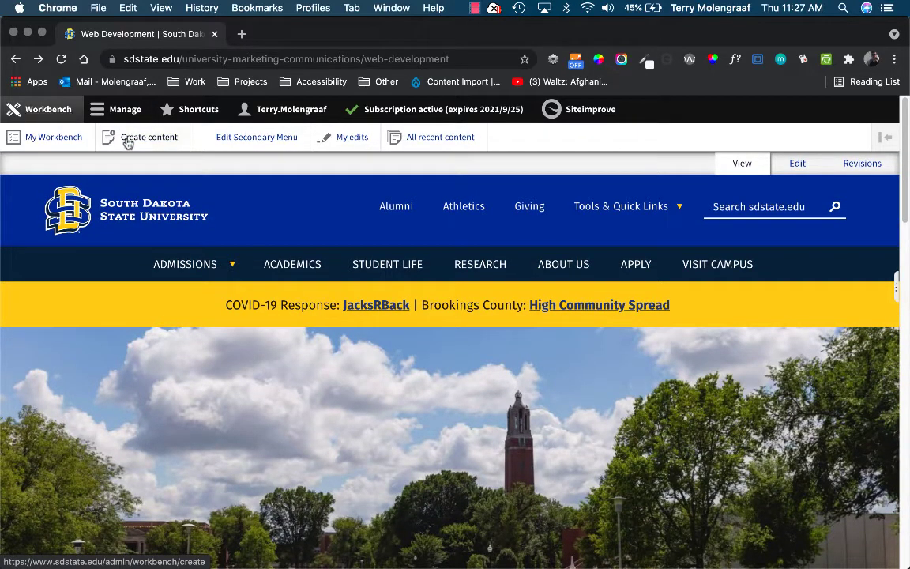
Start a new content item of type Page and title it "Web Training"
click(126, 138)
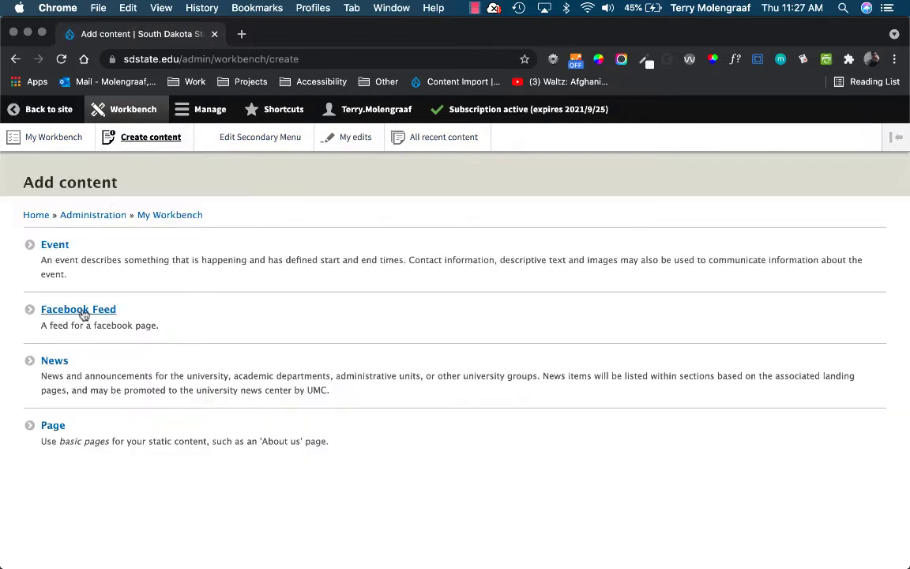
click(53, 427)
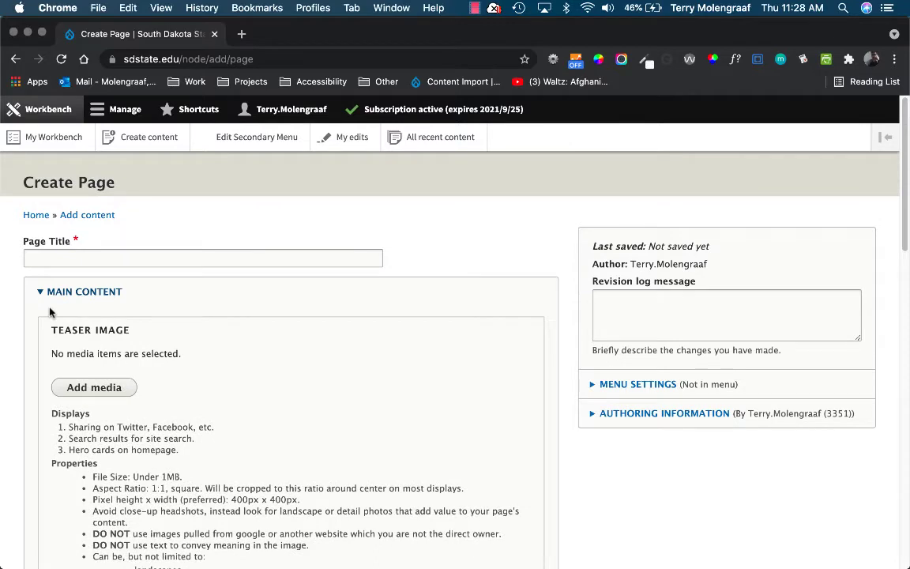
click(47, 258)
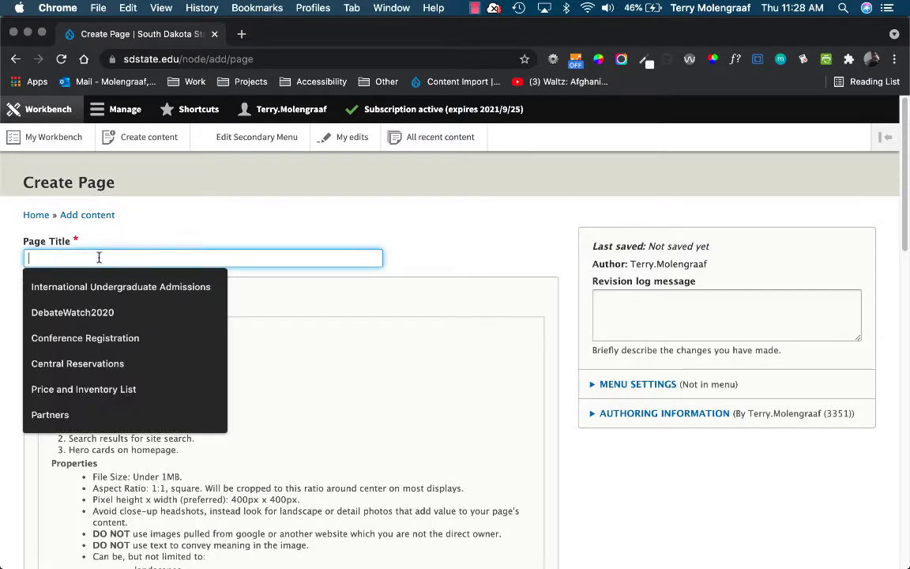
text(Web)
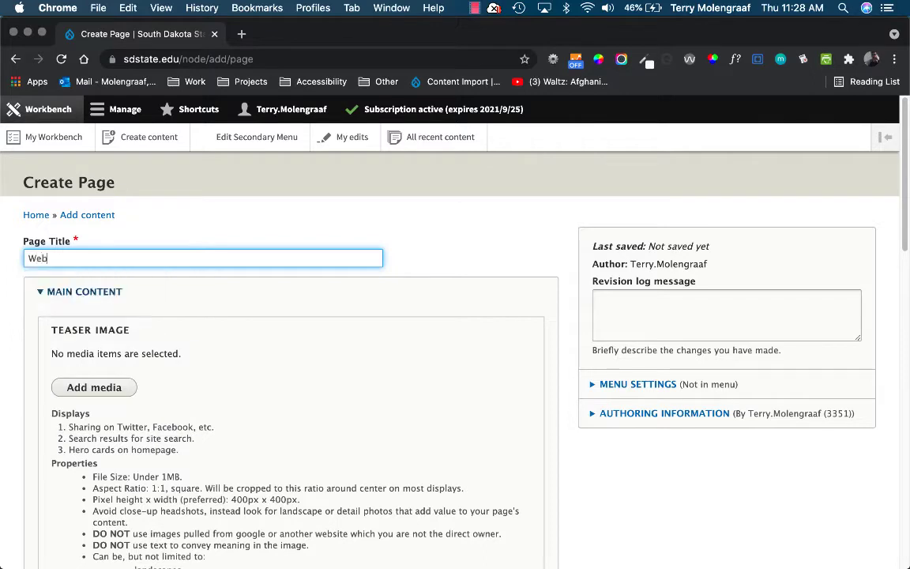
text( Training)
key(Tab)
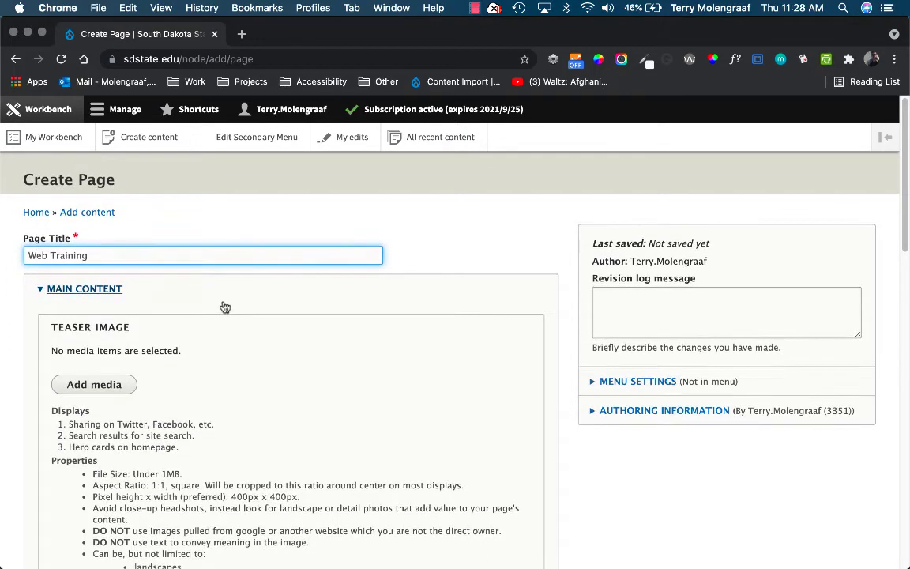
key(Return)
key(Return)
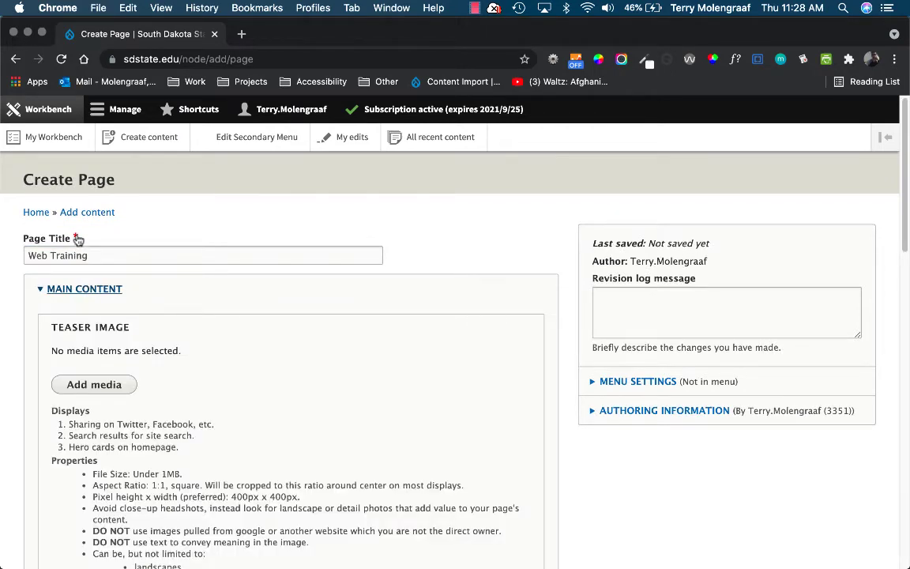
Open the media library for the teaser image and filter it by the name "campus"
scroll(225, 274, down, 5)
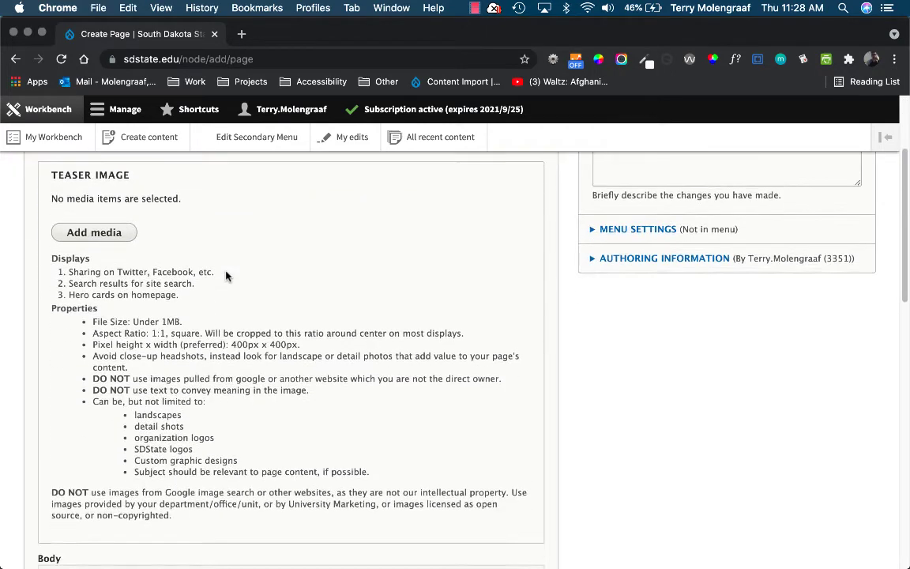
scroll(227, 276, up, 1)
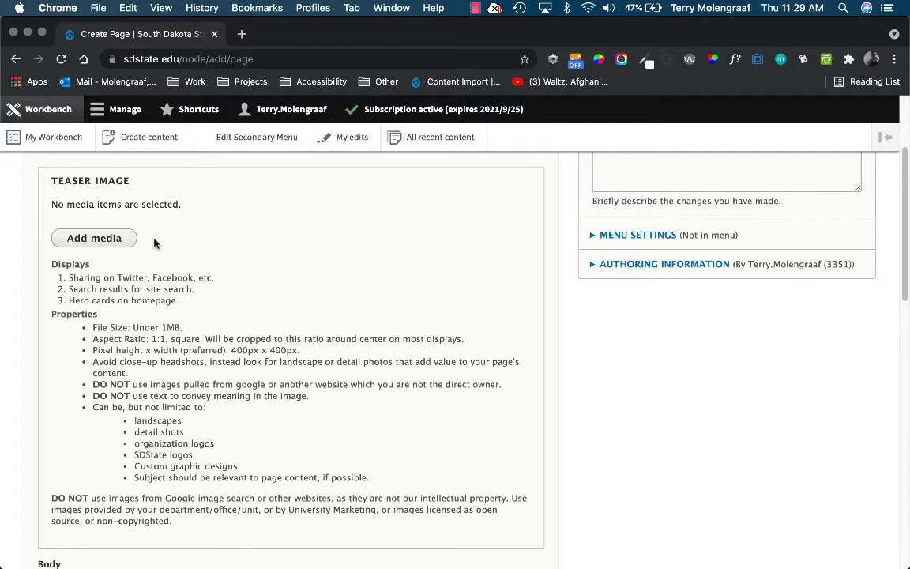
click(107, 246)
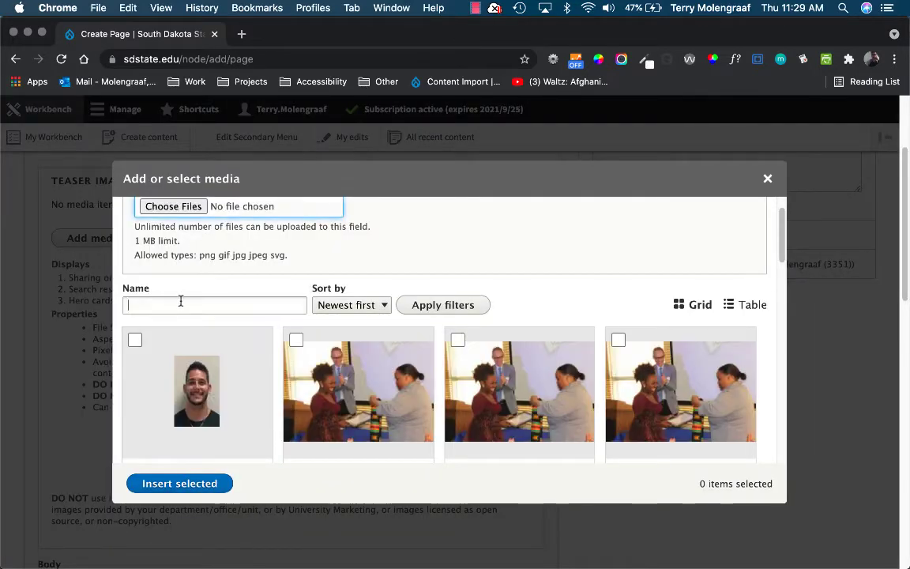
click(181, 304)
text(ca)
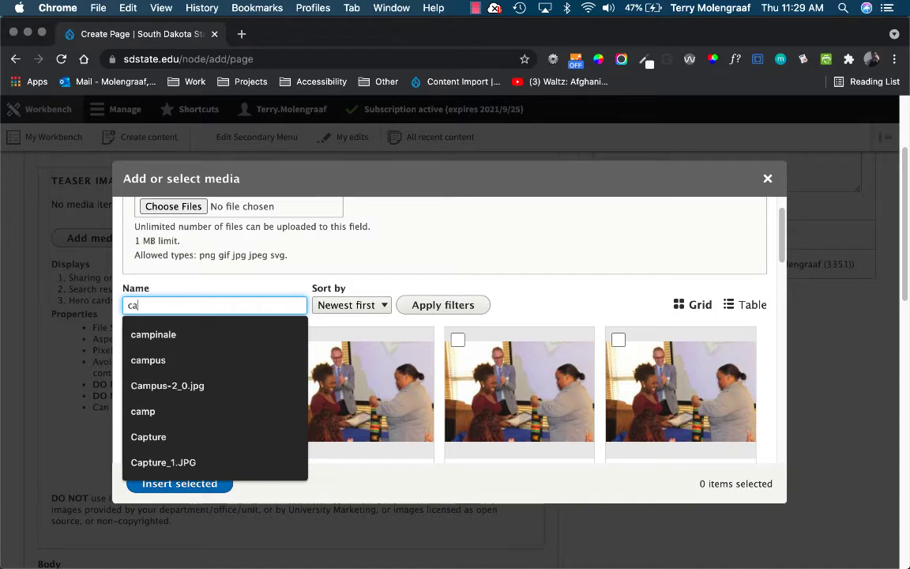
text(mpus)
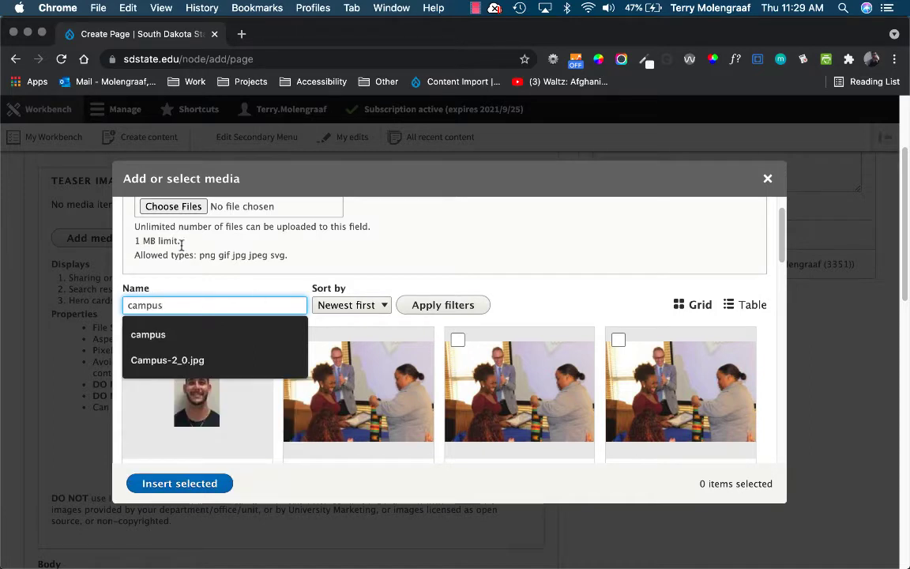
click(146, 336)
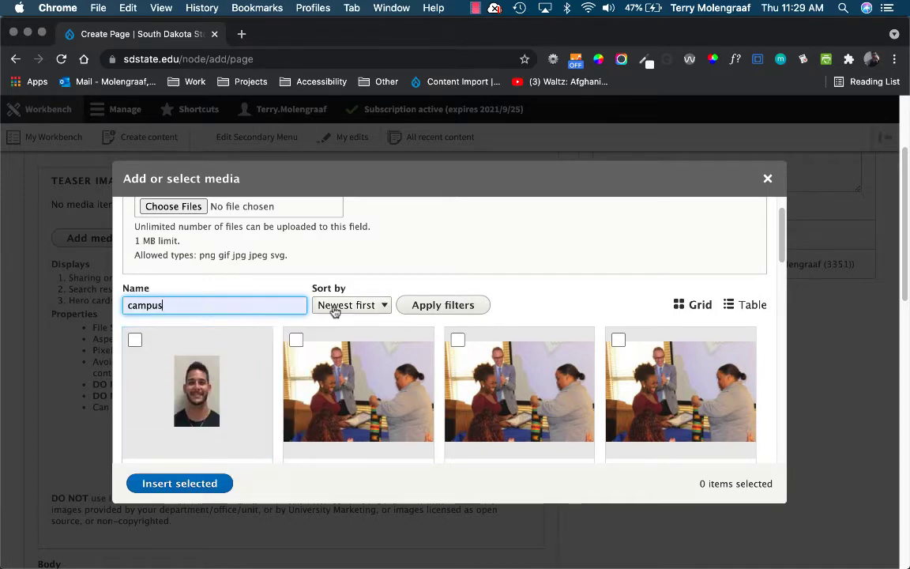
click(433, 306)
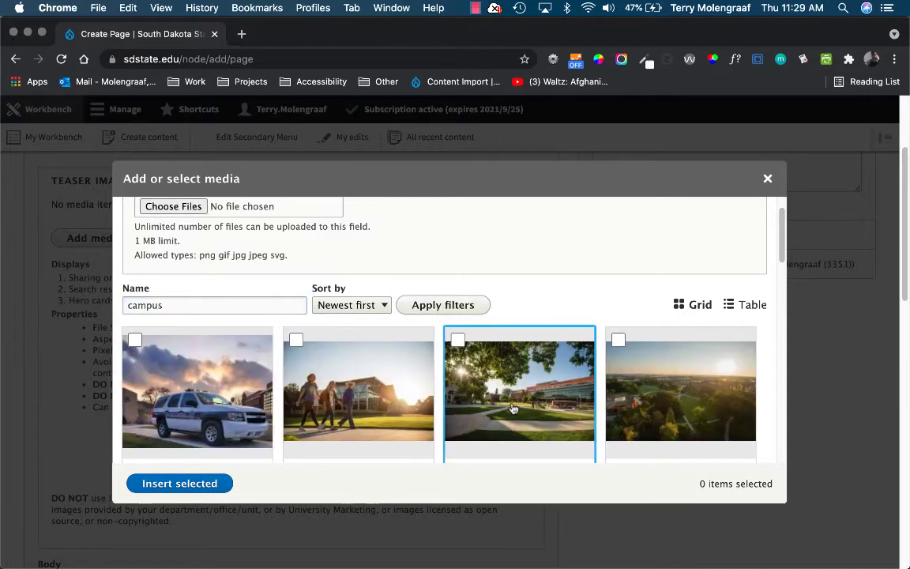
Insert "Aerial photo of campus with Campanile.jpg" as the page's teaser image
scroll(506, 403, down, 5)
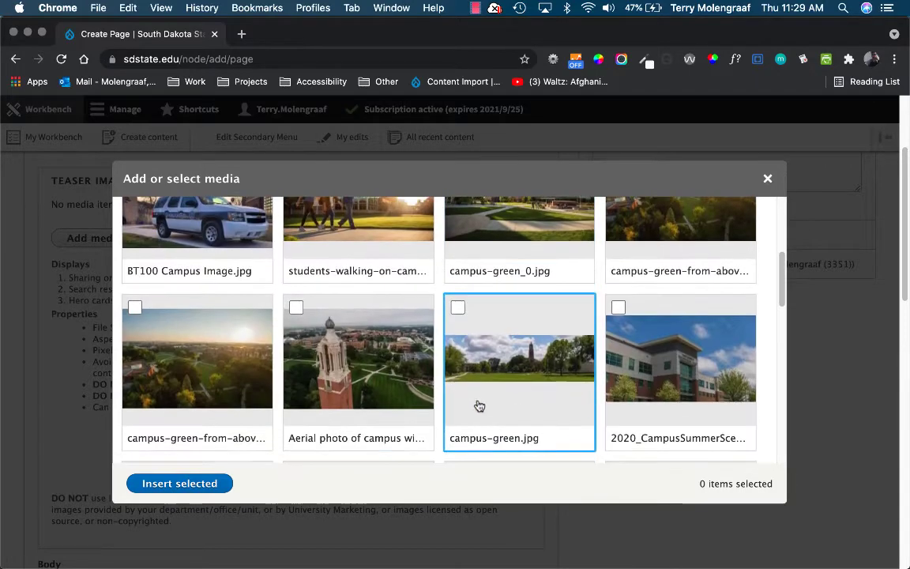
click(296, 307)
click(178, 484)
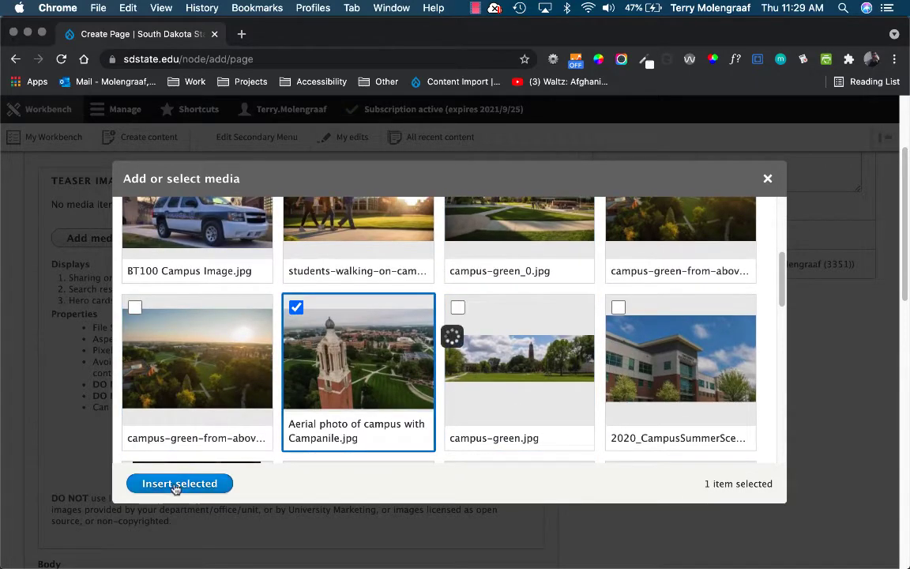
Fill the Body with the paragraph running from "Maximize your Jackrabbit experience during your time at South Dakota State University." to "Make this campus, your campus."
scroll(176, 484, down, 3)
scroll(174, 484, down, 7)
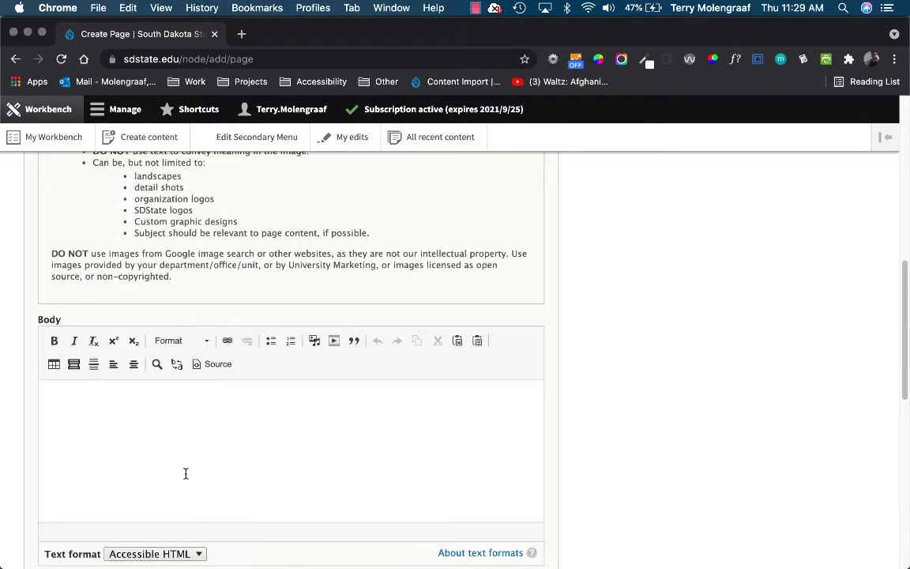
scroll(186, 474, down, 1)
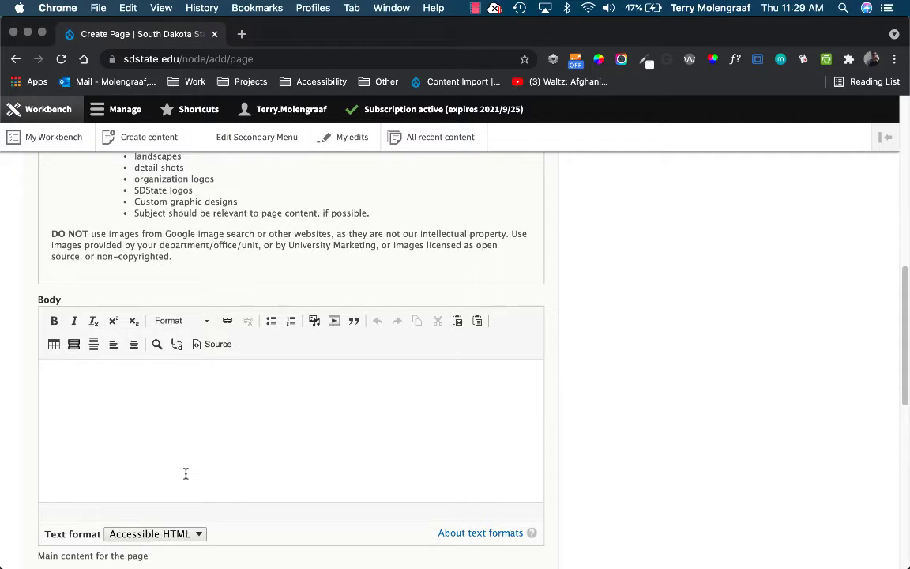
click(121, 381)
text(Maximize your Jackrabbit experience during your time at South Dakota State University. Expand your views on the world by meeting fellow students from all walks of life. Succeed on and beyond campus through our many student success programs. Find your niche and get involved with student activities and programs that fulfill your personal interests. Feel safe in knowing our campus and surrounding community have been voted among the top safest places to live, learn and work. Make this campus, your campus.)
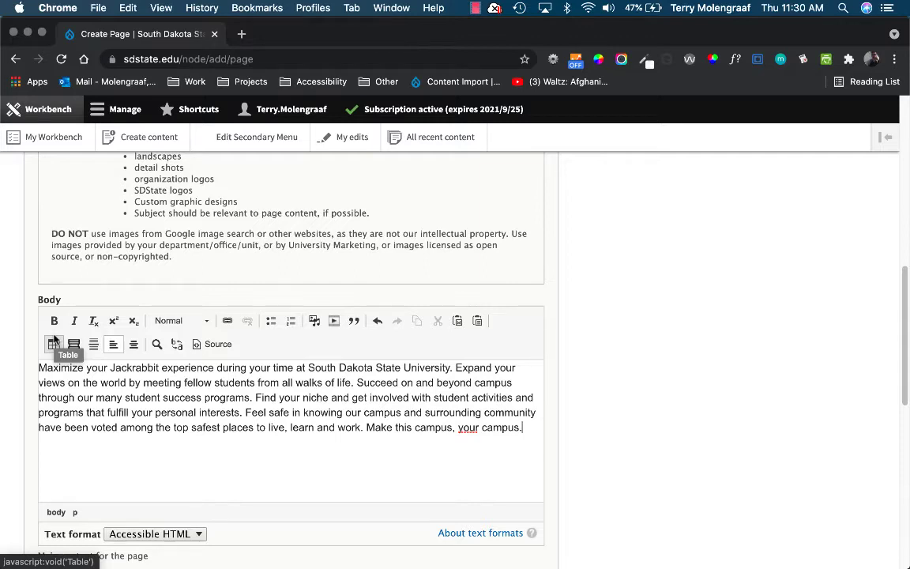
Review the paragraph types available for Page Paragraphs, then close the list without adding one
scroll(141, 403, down, 3)
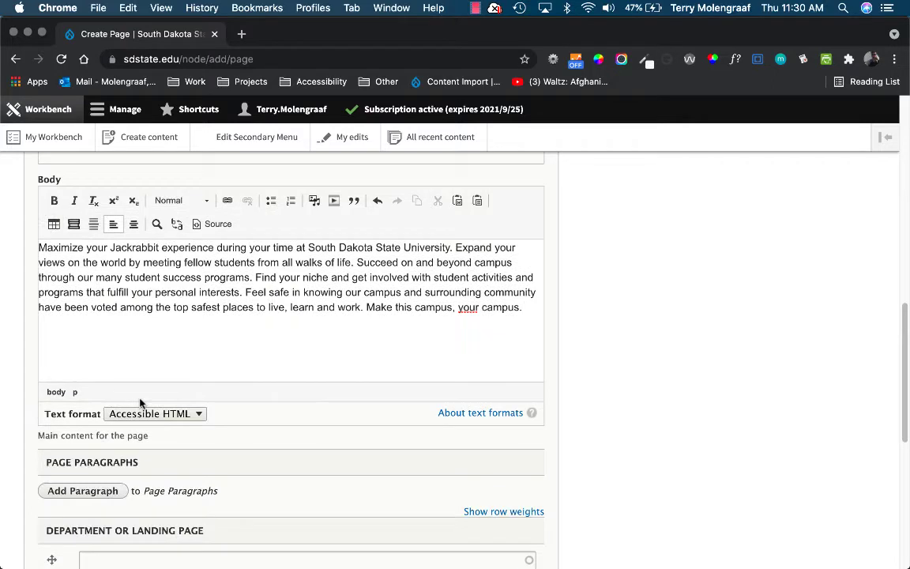
click(113, 491)
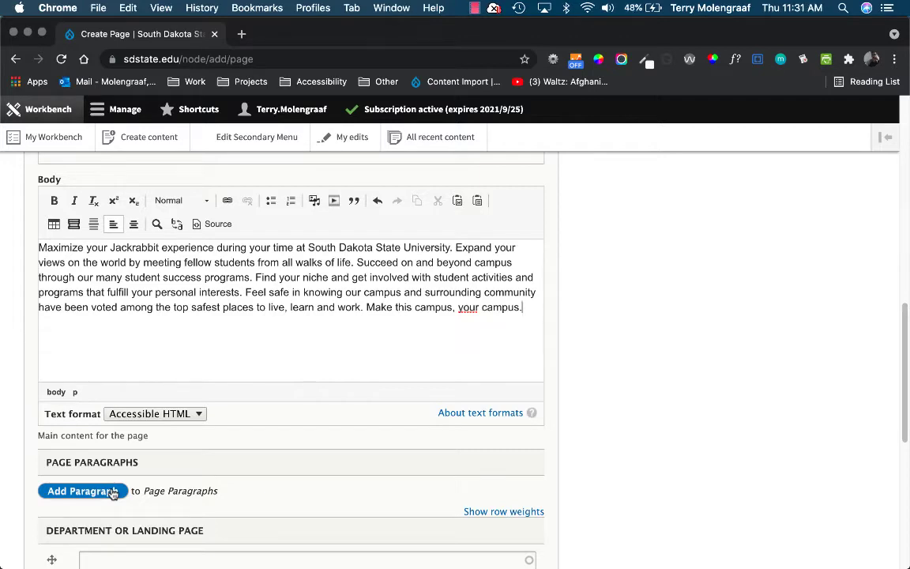
click(113, 492)
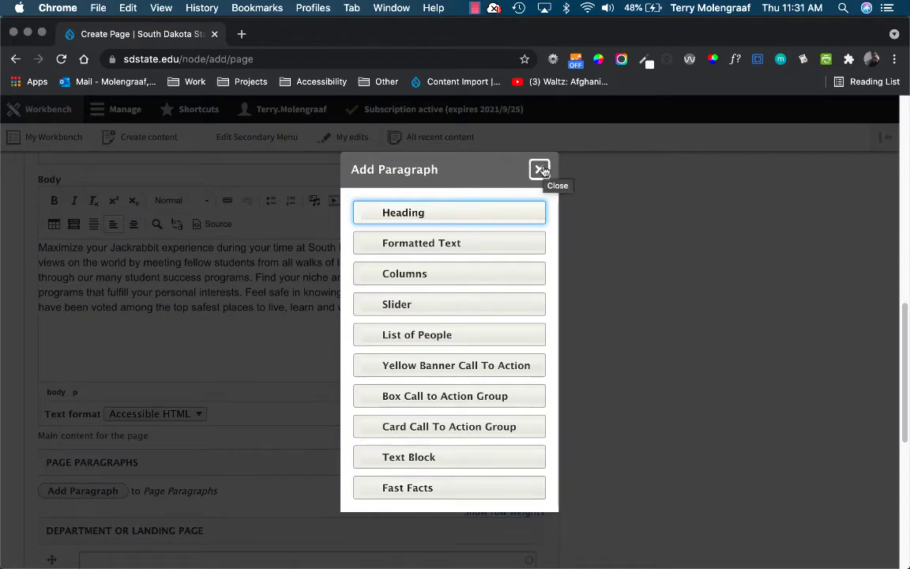
click(540, 170)
Save the new page as published, leaving its department or landing page empty
scroll(438, 343, down, 5)
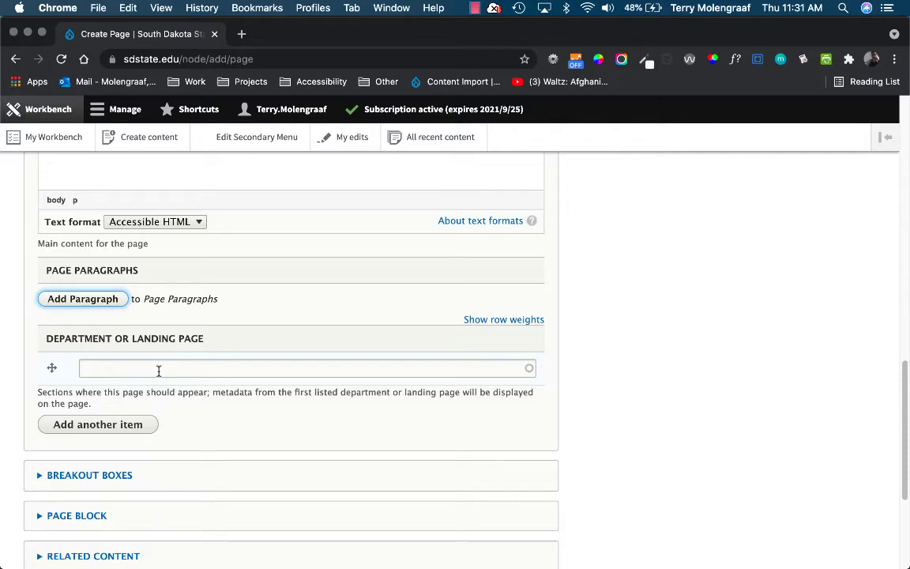
scroll(158, 370, down, 3)
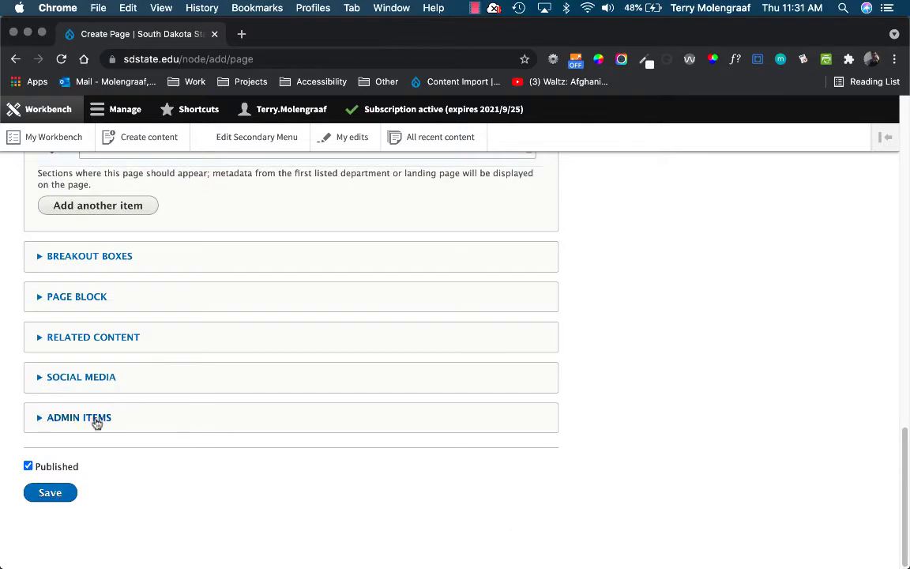
click(63, 491)
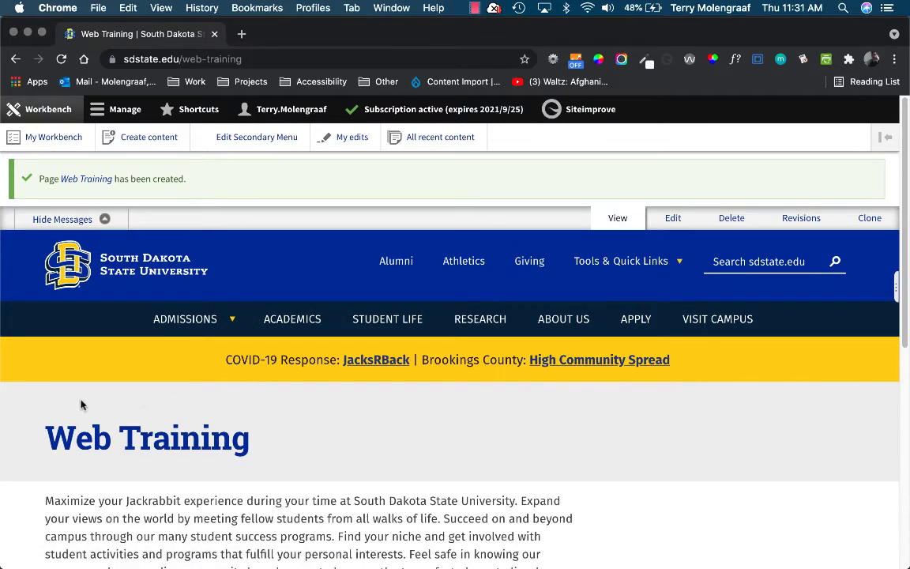
Examine the saved Web Training page and its full web address
scroll(148, 405, down, 1)
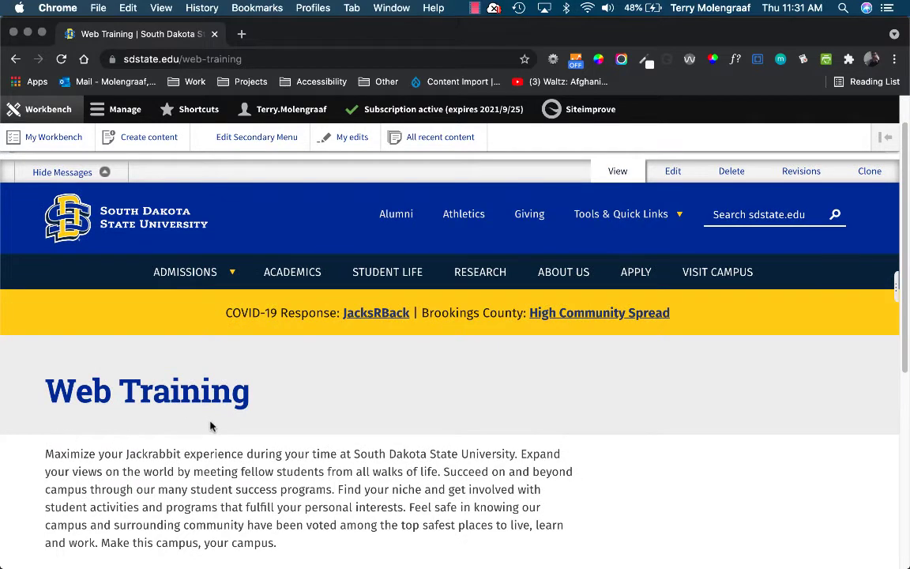
scroll(229, 401, up, 1)
click(199, 59)
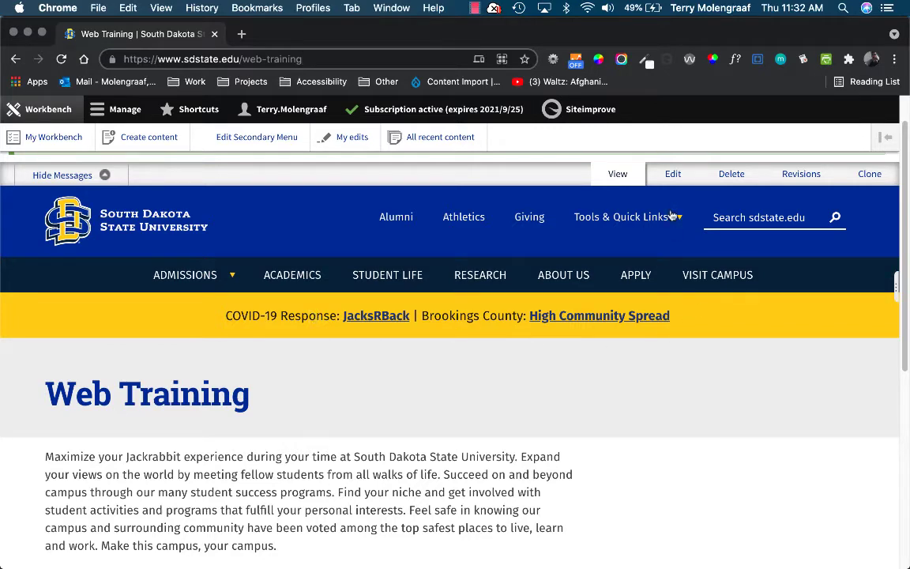
Edit the Web Training page to assign "Web Development (271)" as its department or landing page, and save it
click(672, 176)
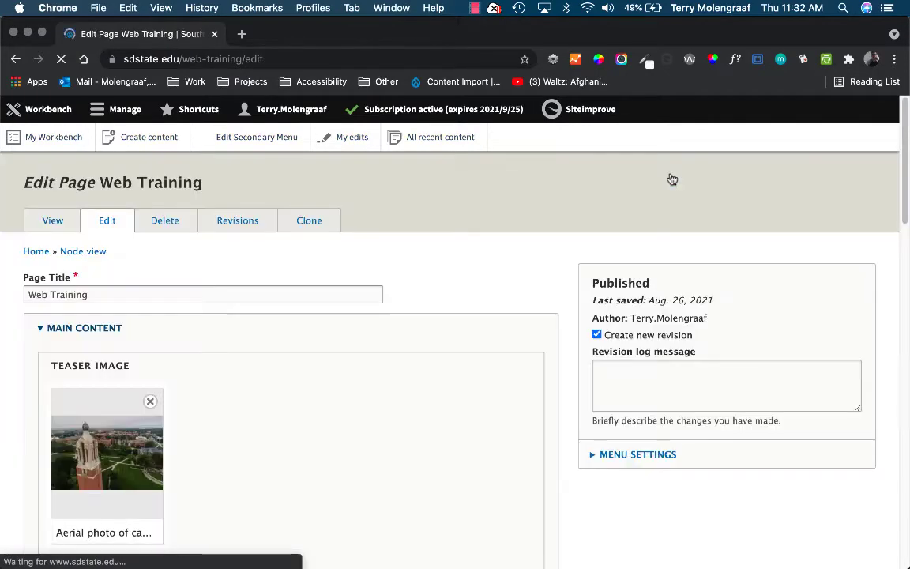
scroll(439, 420, down, 5)
scroll(440, 420, down, 5)
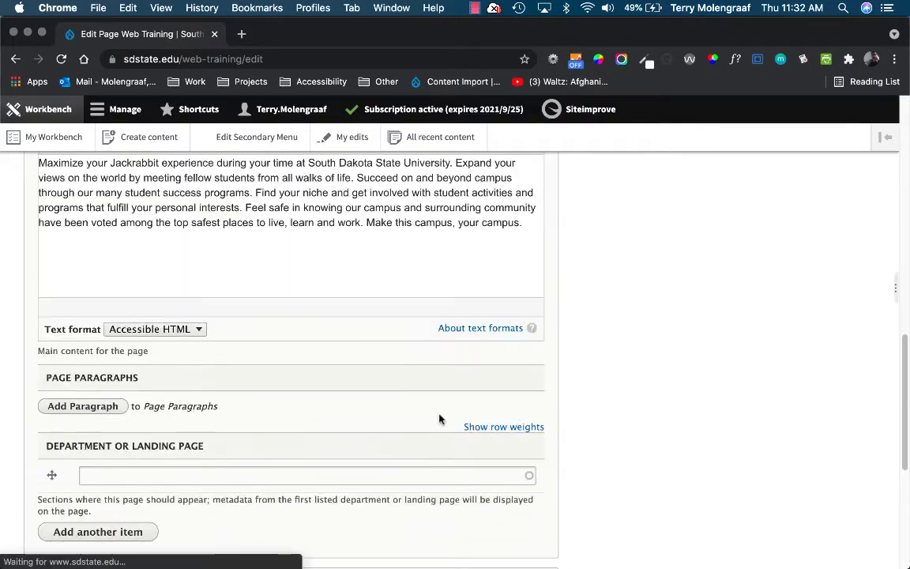
click(105, 474)
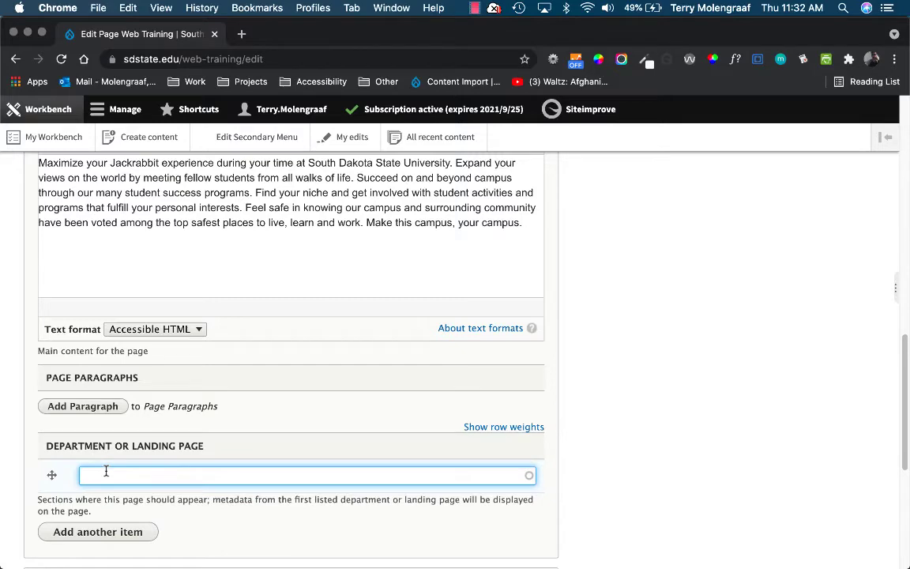
text(Web Development (271))
scroll(264, 427, down, 2)
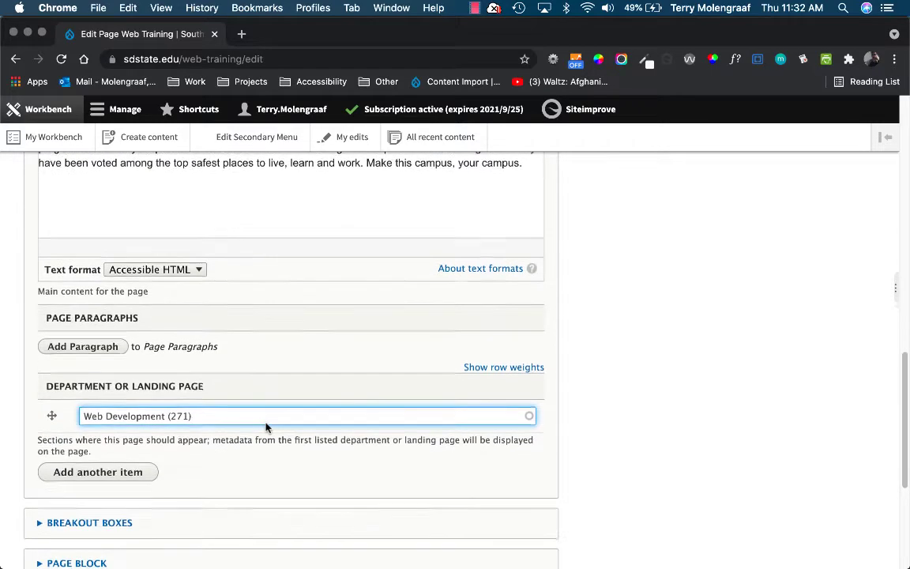
scroll(266, 427, down, 5)
click(62, 498)
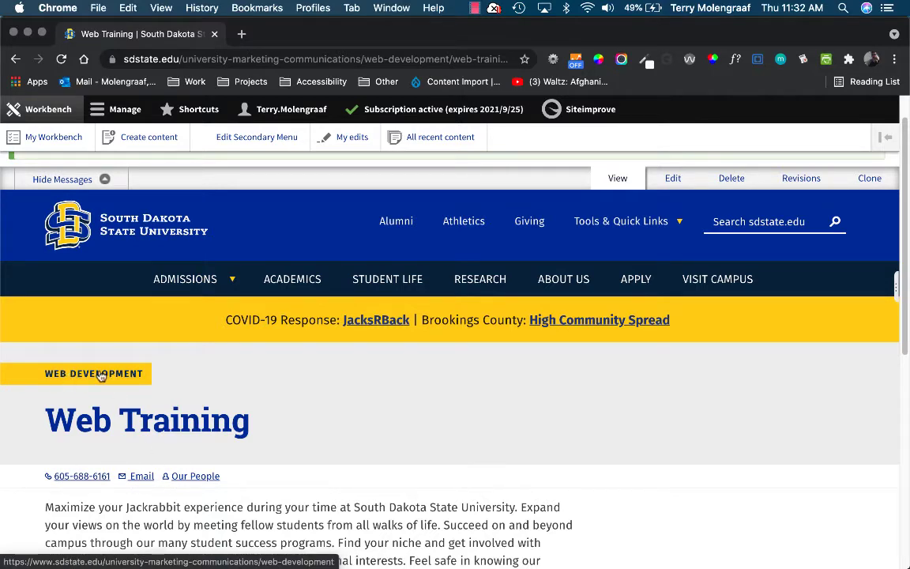
Inspect the page's web address, highlighting the path that follows the sdstate.edu domain
scroll(304, 435, up, 1)
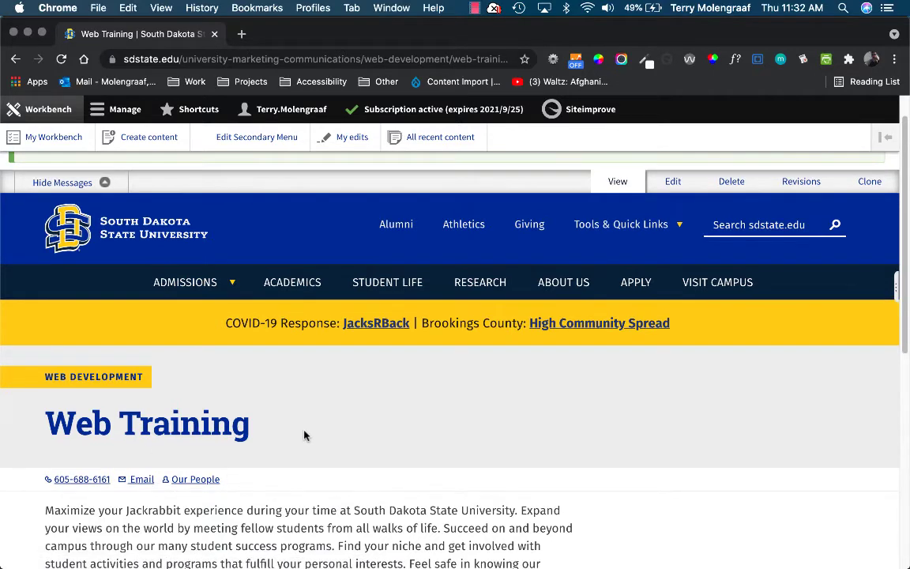
click(174, 59)
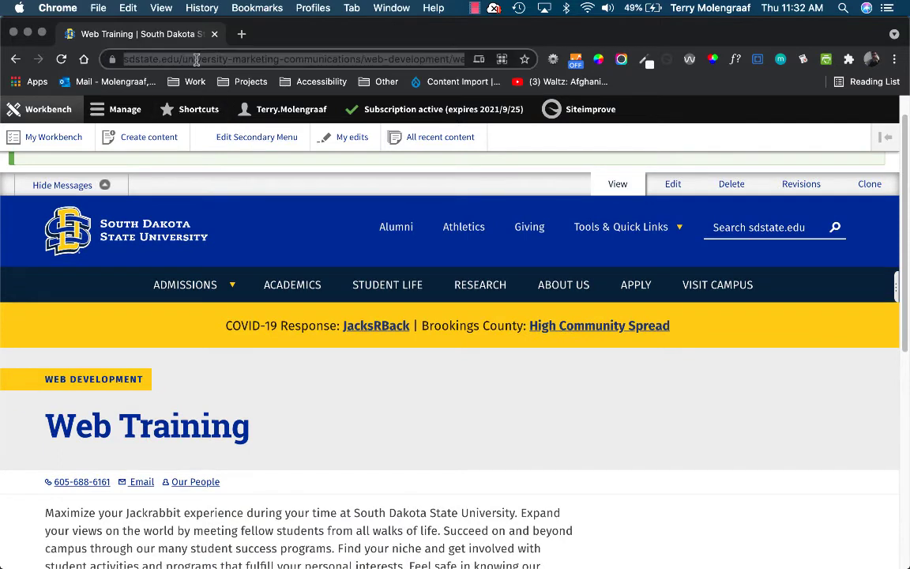
click(241, 57)
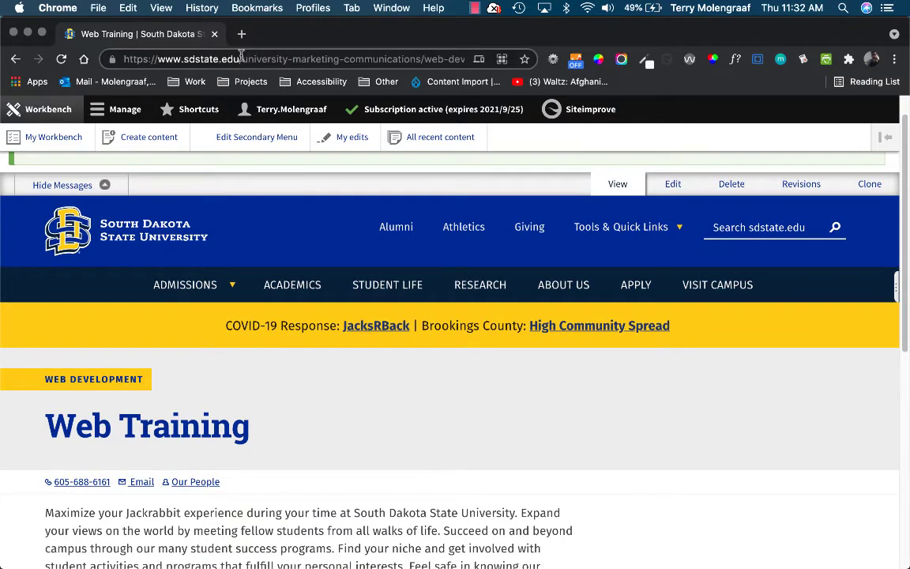
key(shift+super+Right)
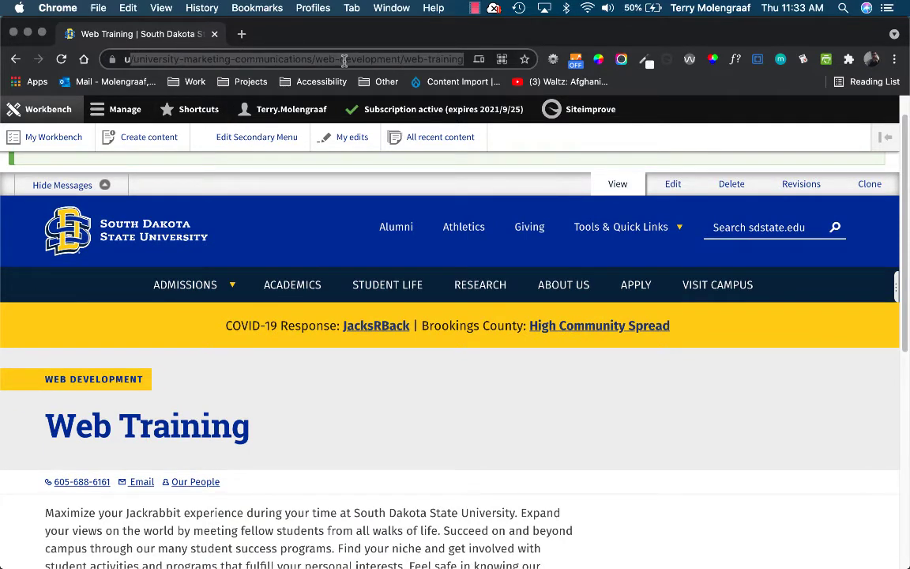
Edit the page to add a breakout box titled "Training Hours" with the description "Every Tuesday from 1-3 p.m. in the Communications Center conference room."
click(312, 58)
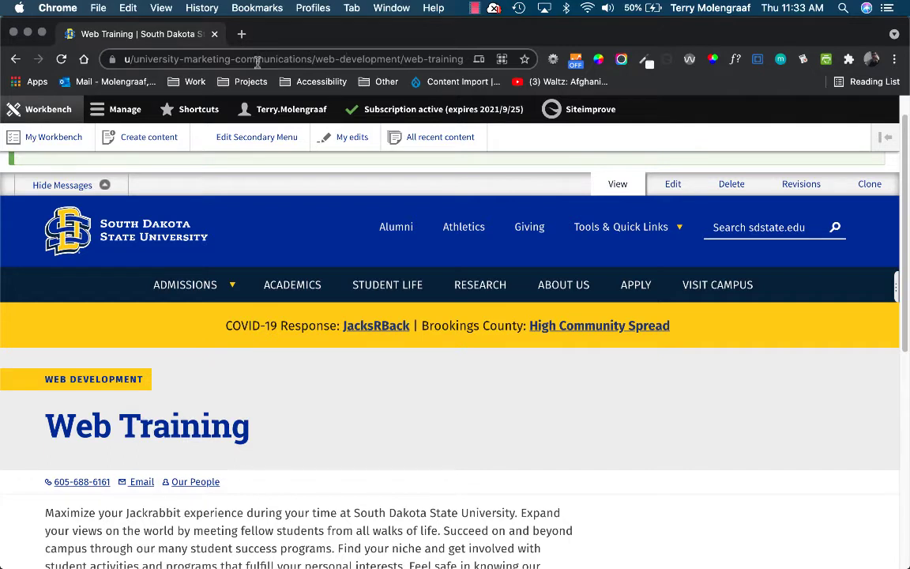
click(673, 184)
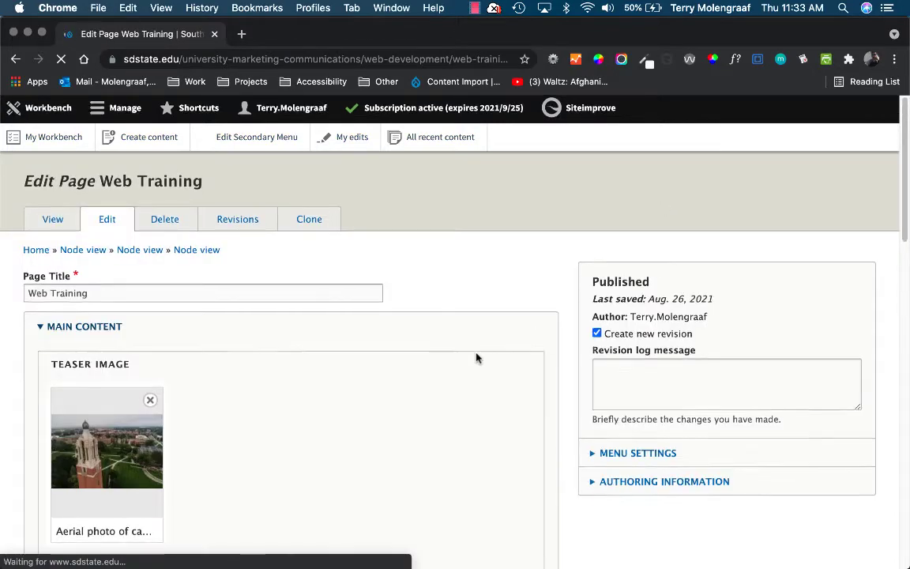
scroll(478, 357, down, 10)
scroll(477, 358, down, 8)
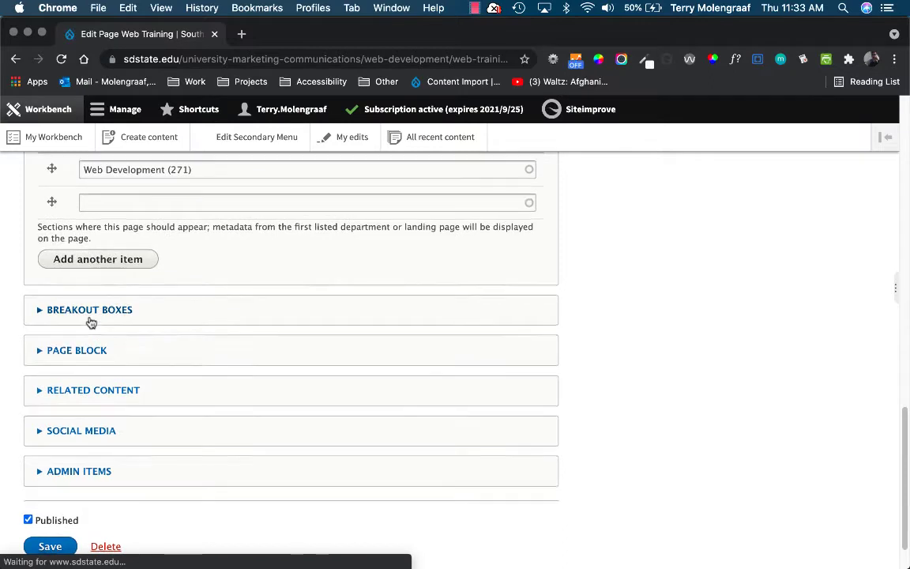
click(91, 316)
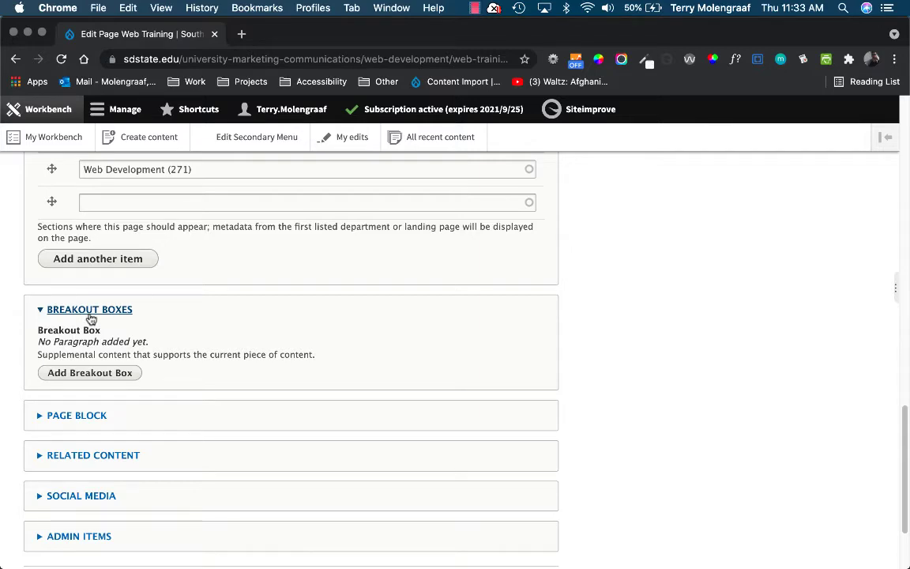
click(102, 373)
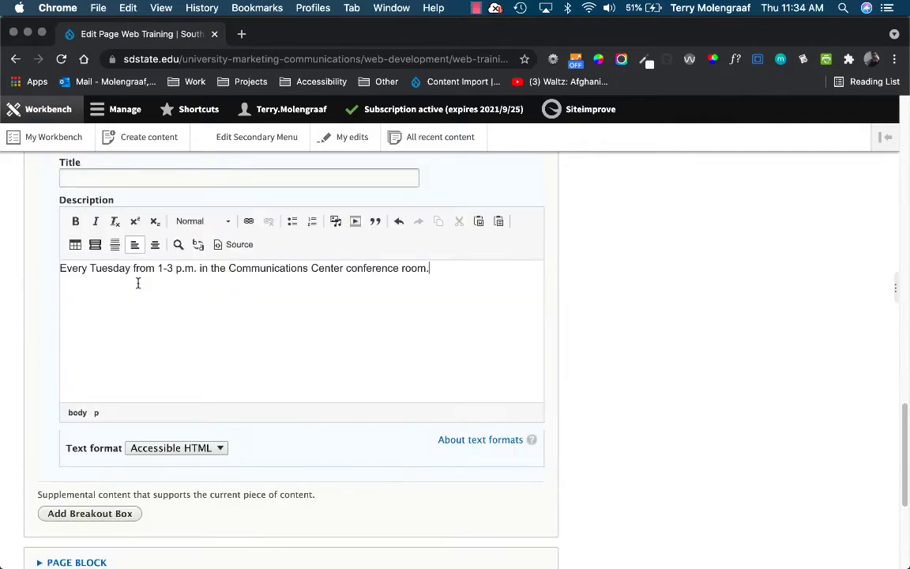
click(99, 175)
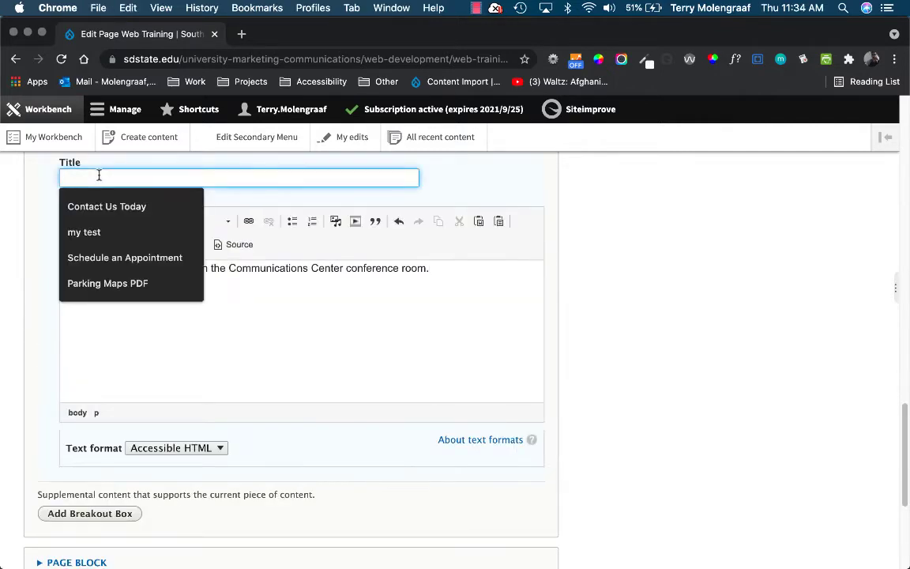
text(Training Hours)
scroll(219, 360, down, 1)
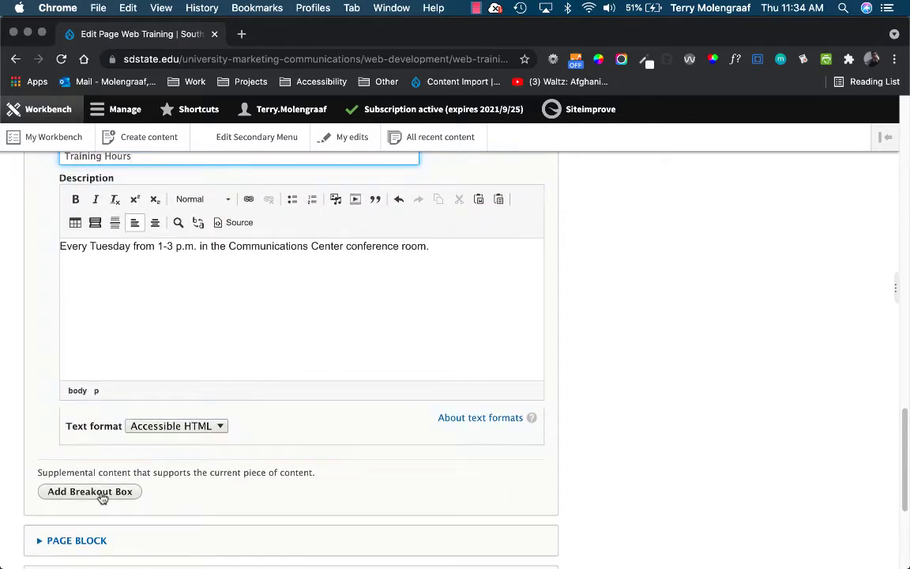
Save the page as published and check how the Training Hours breakout box displays beside the body text
scroll(177, 451, down, 5)
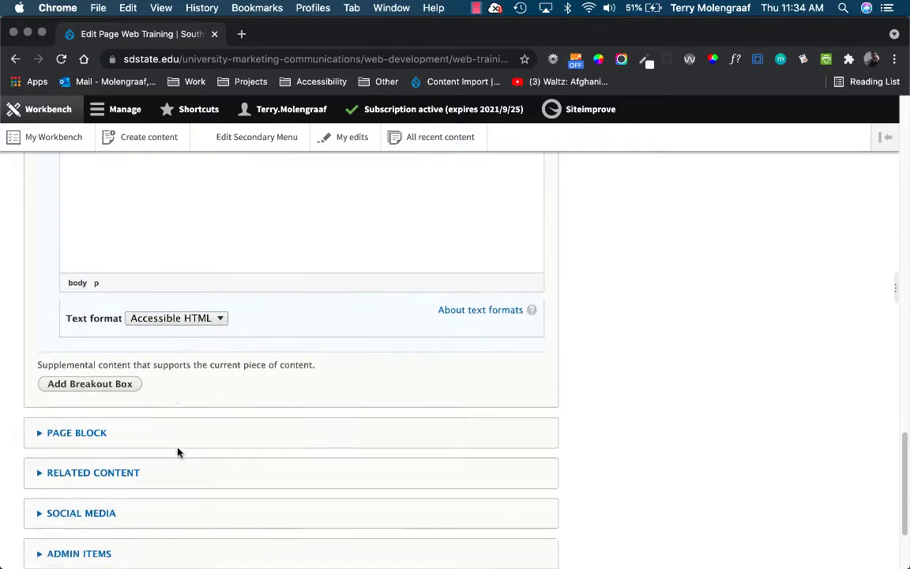
click(71, 493)
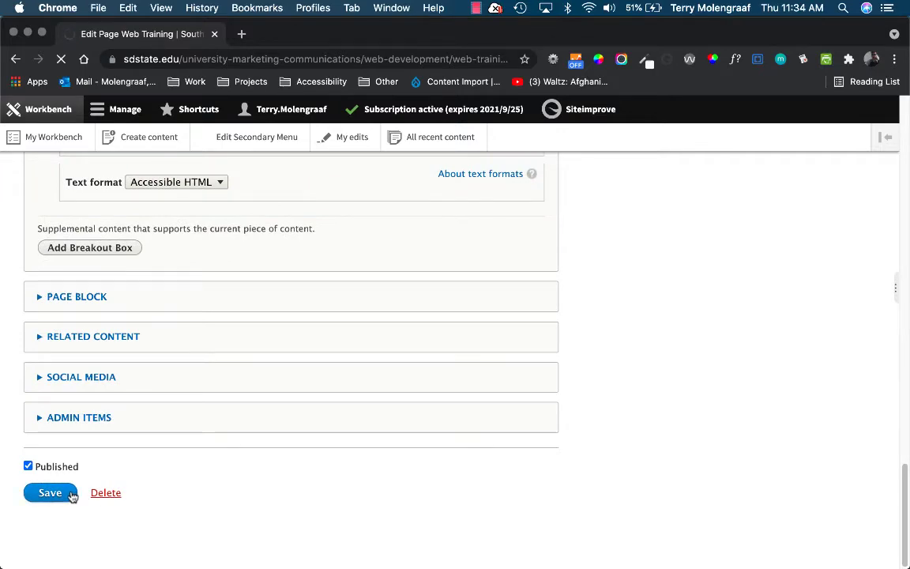
scroll(437, 469, down, 8)
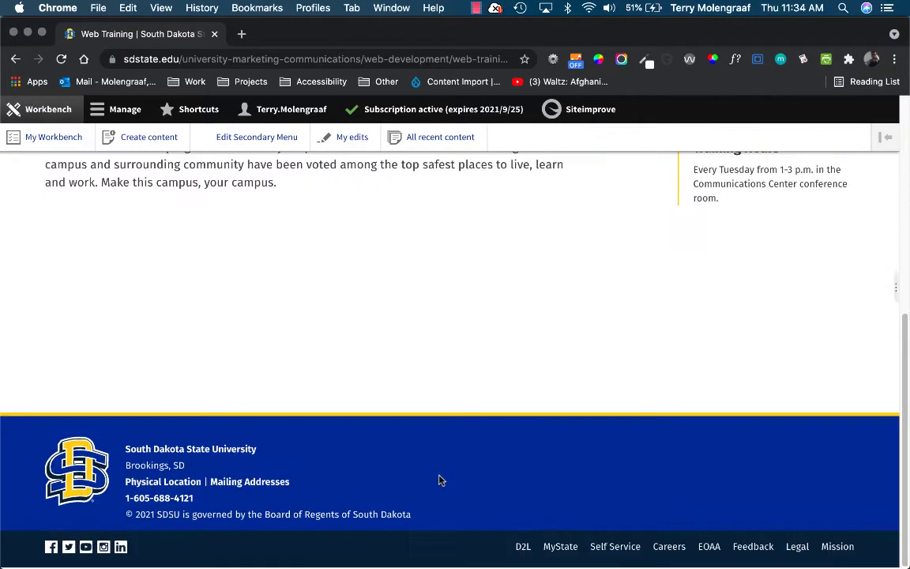
scroll(440, 480, up, 3)
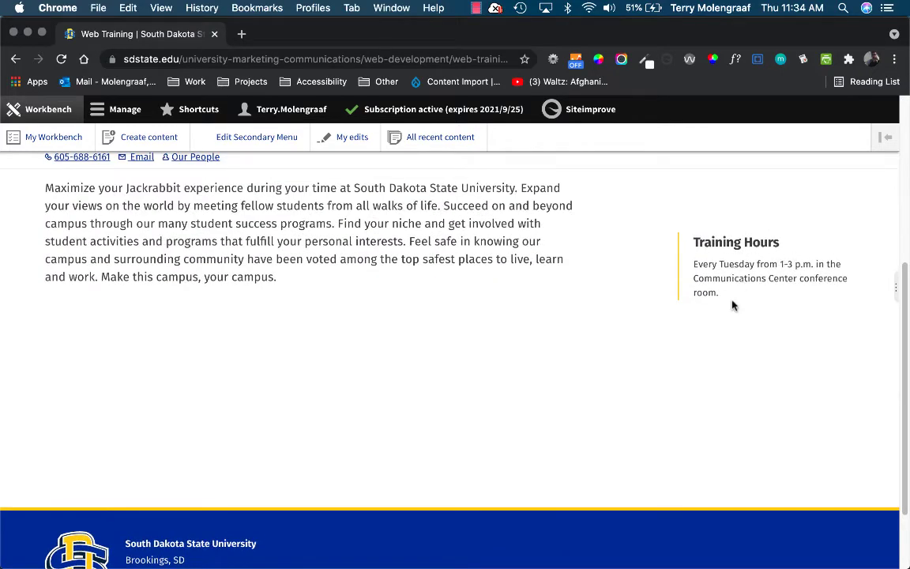
scroll(733, 306, up, 10)
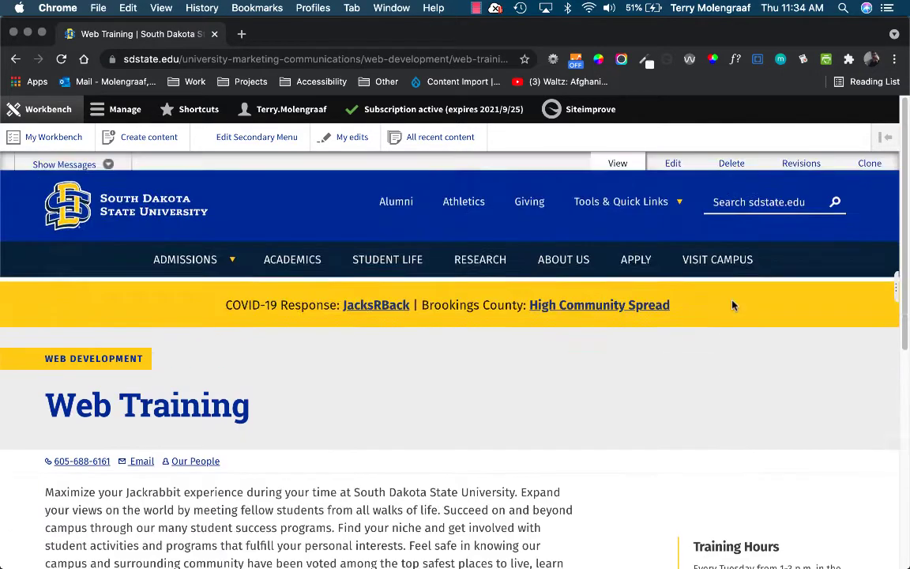
Reopen the Web Training page for editing and set its page block title to "Web Training"
click(672, 168)
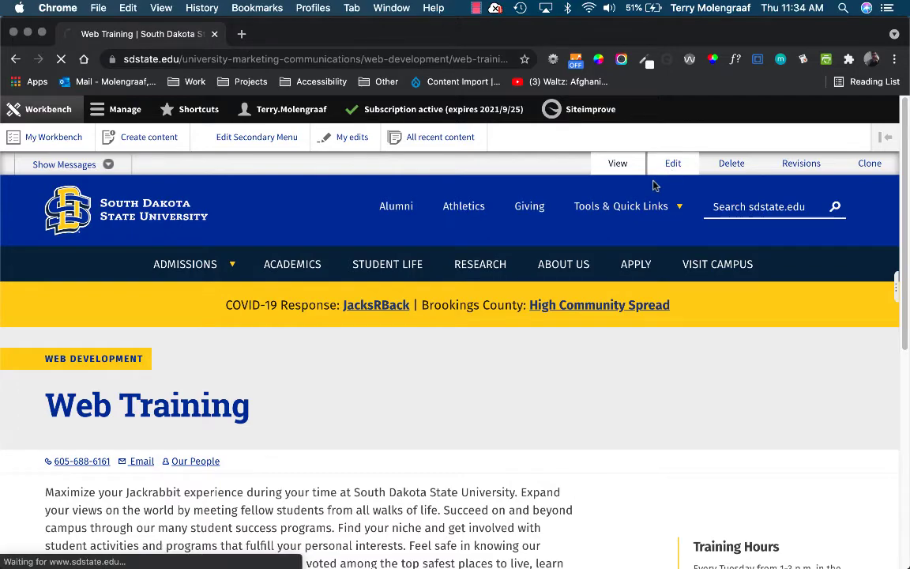
scroll(470, 355, down, 18)
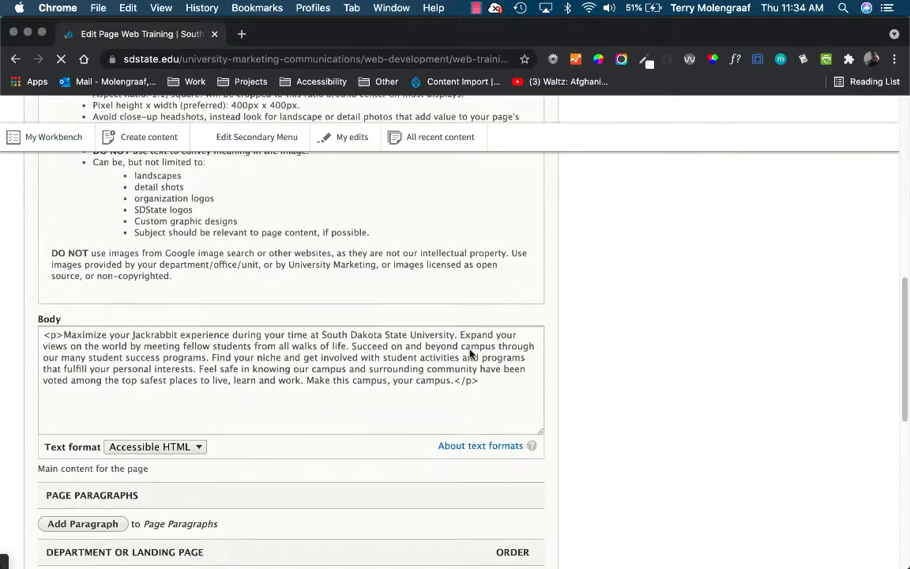
scroll(469, 356, down, 11)
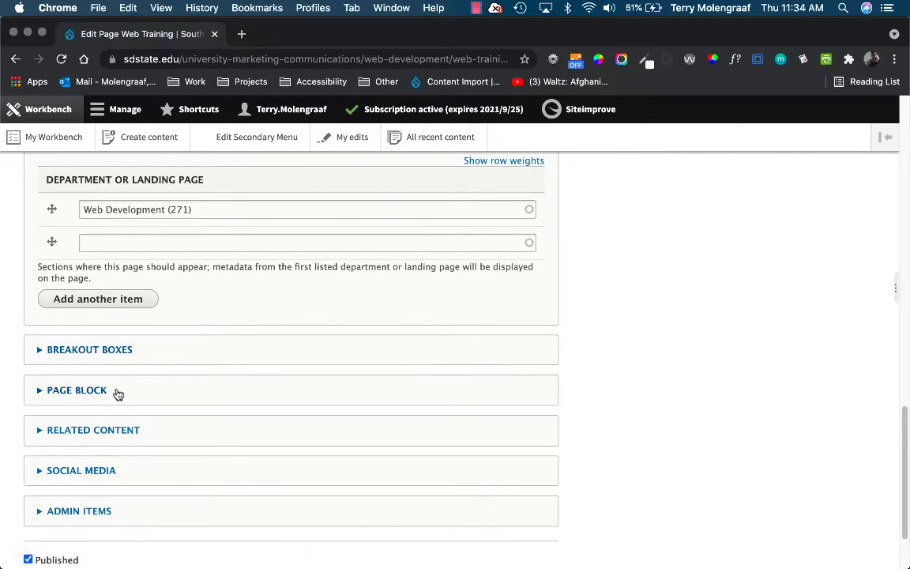
scroll(118, 395, down, 1)
click(76, 388)
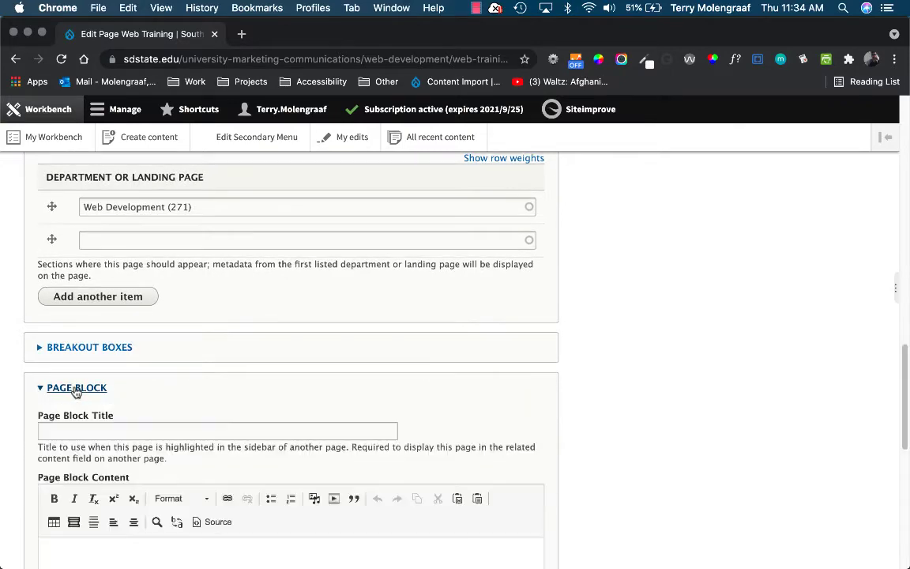
scroll(187, 381, down, 5)
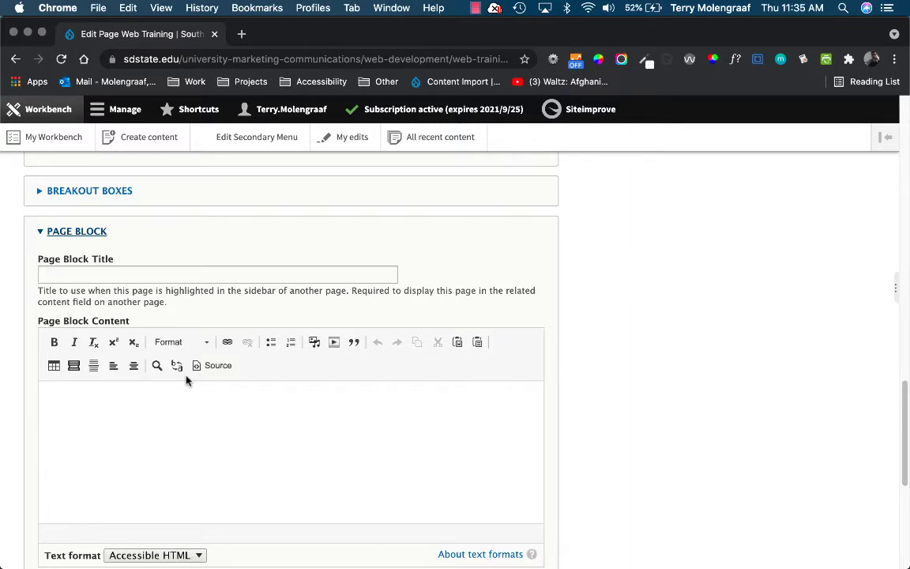
click(82, 275)
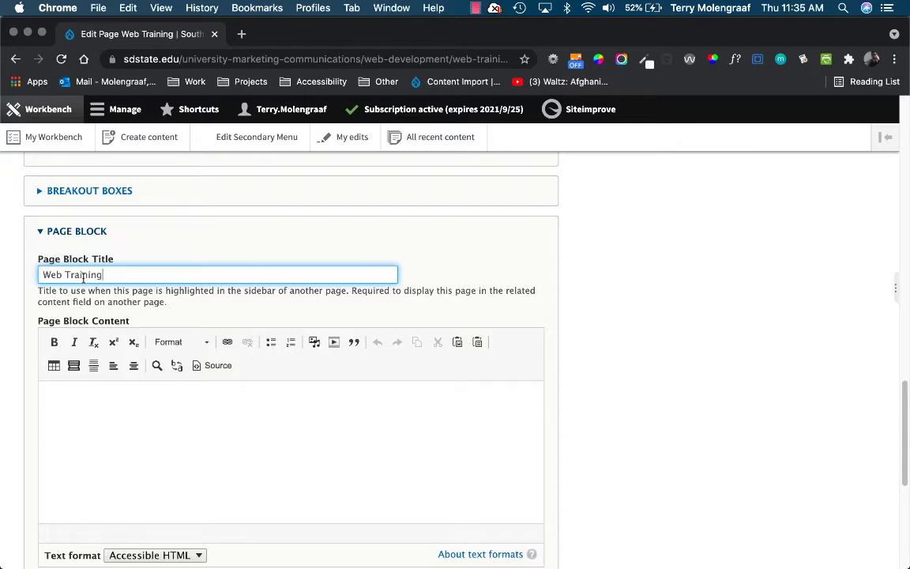
Enter page block content "Join us for an open help session, where we help train editors how to work with sdstate.edu, making their content accessible, and answering questions."
click(104, 405)
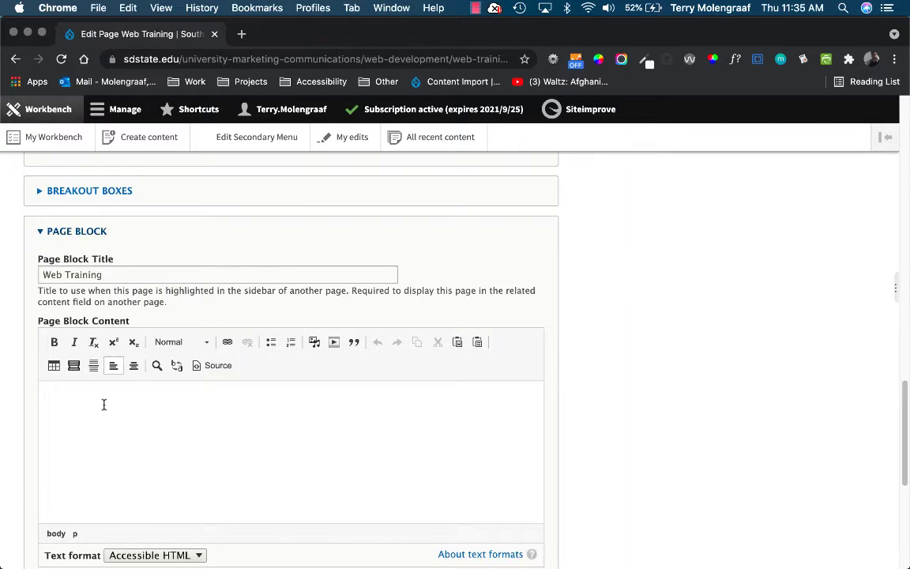
text(Join us for an open help session, where we help train editors how to work with sdstate.edu, making their content accessible, and answering questions.)
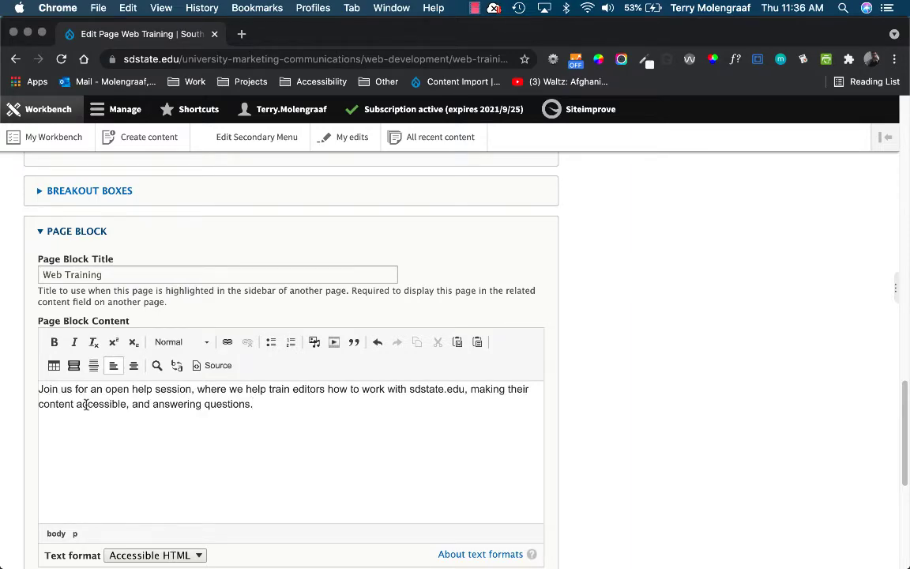
Set the page block's call-to-action label to "Join Us"
scroll(85, 404, down, 4)
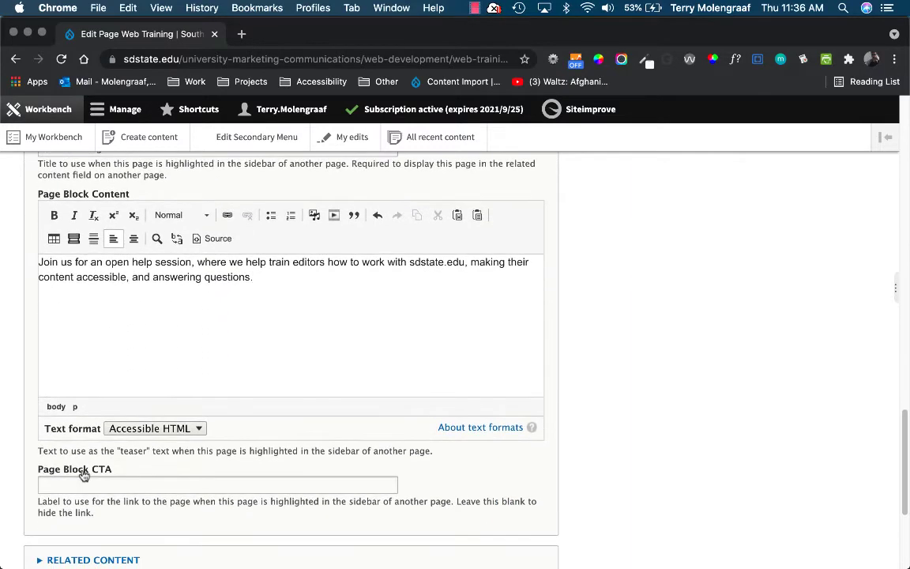
click(72, 489)
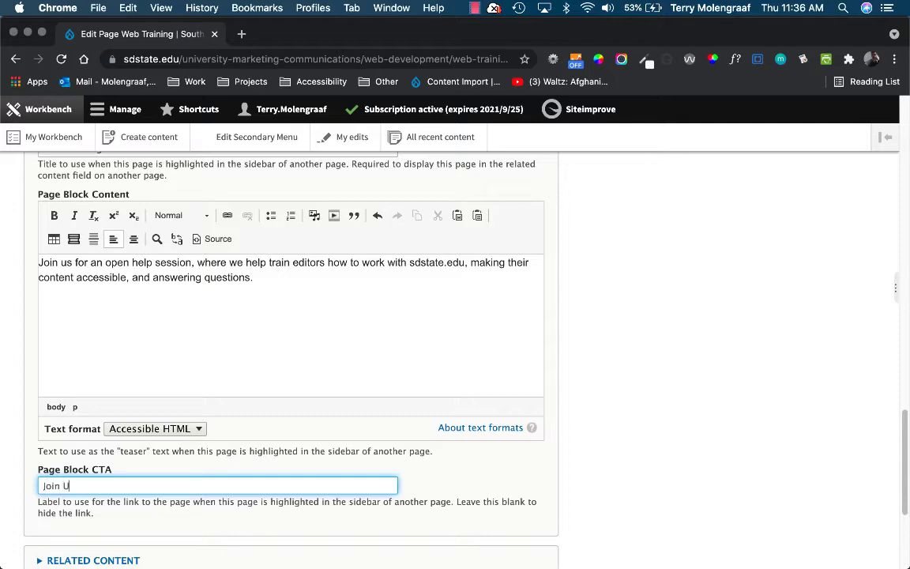
click(507, 423)
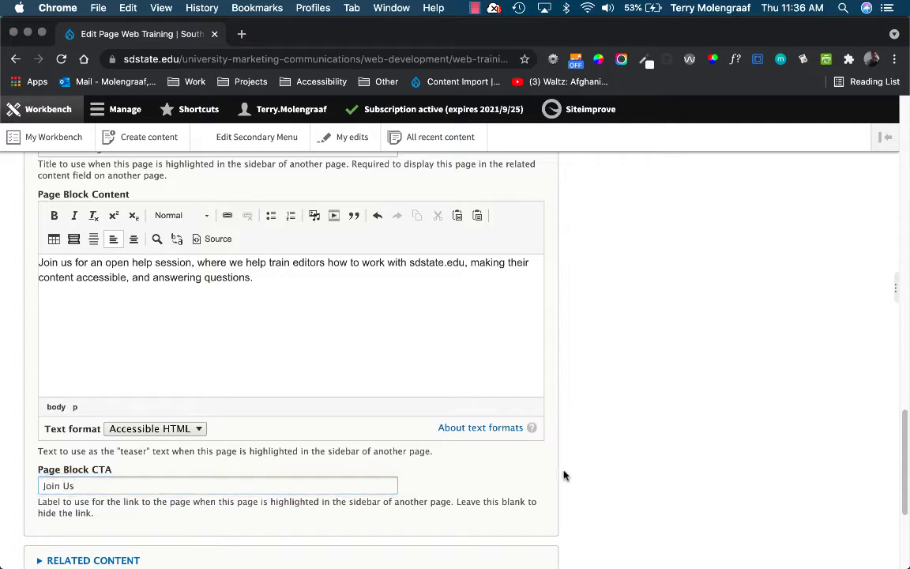
Expand the related content settings and review them together with the page block's title, teaser text and link label
scroll(564, 475, down, 1)
scroll(564, 475, down, 2)
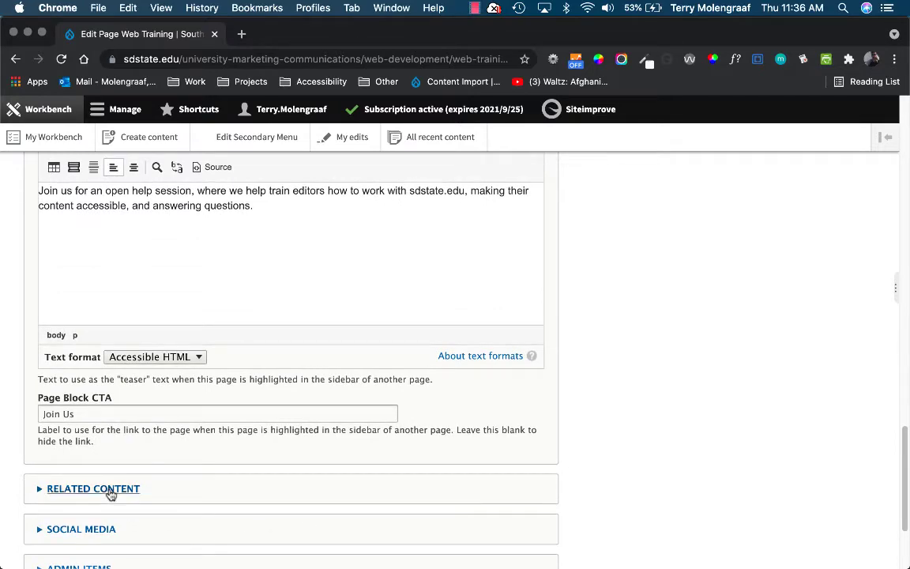
click(110, 490)
scroll(268, 466, down, 1)
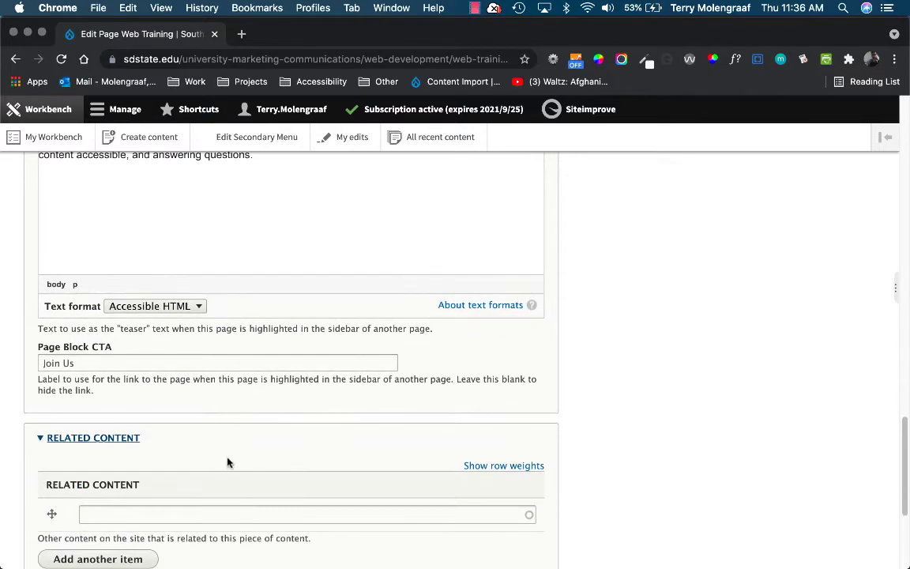
scroll(229, 461, up, 3)
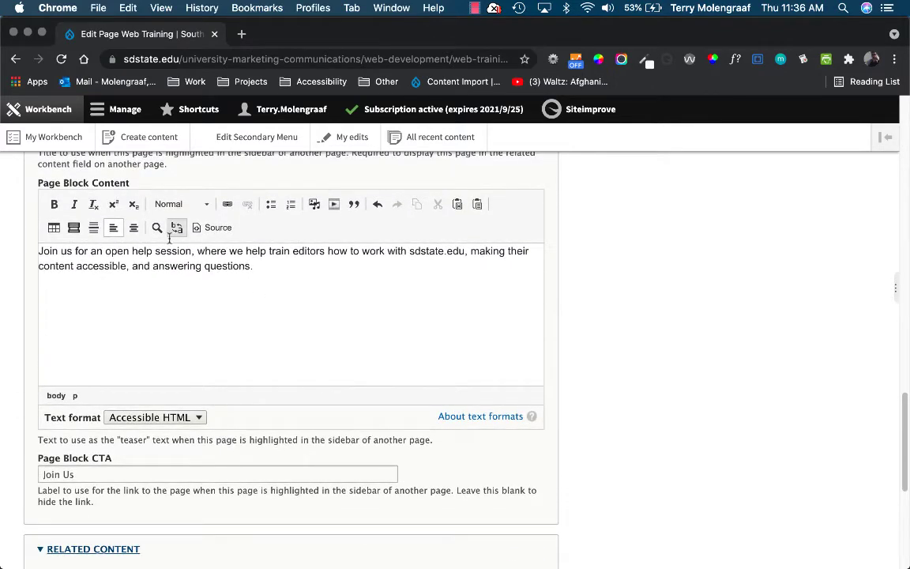
scroll(206, 273, up, 1)
scroll(212, 270, down, 4)
scroll(212, 270, down, 5)
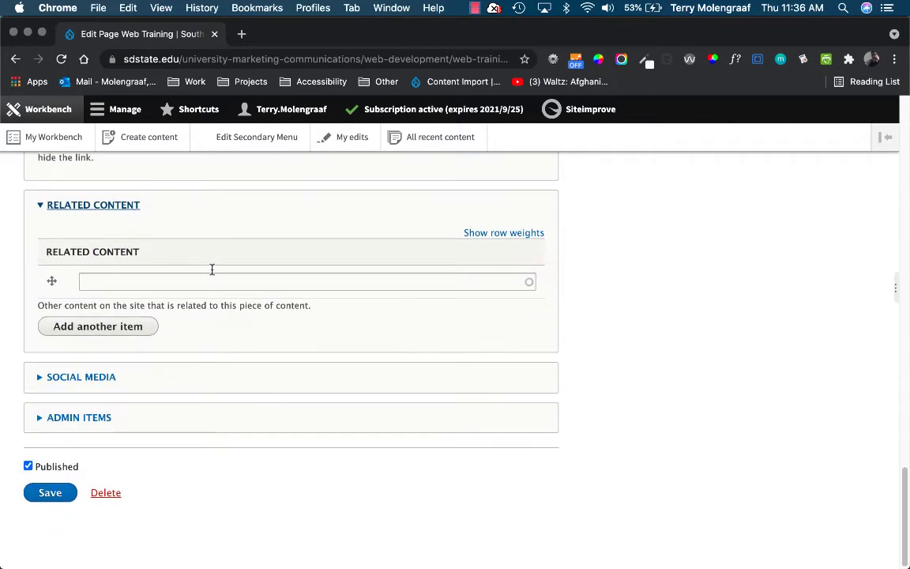
scroll(212, 270, up, 2)
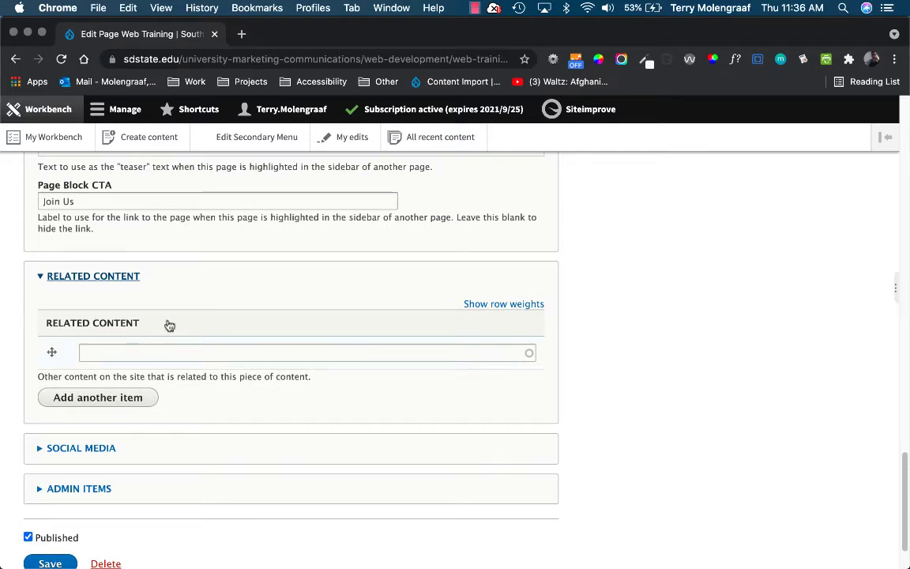
scroll(235, 304, up, 3)
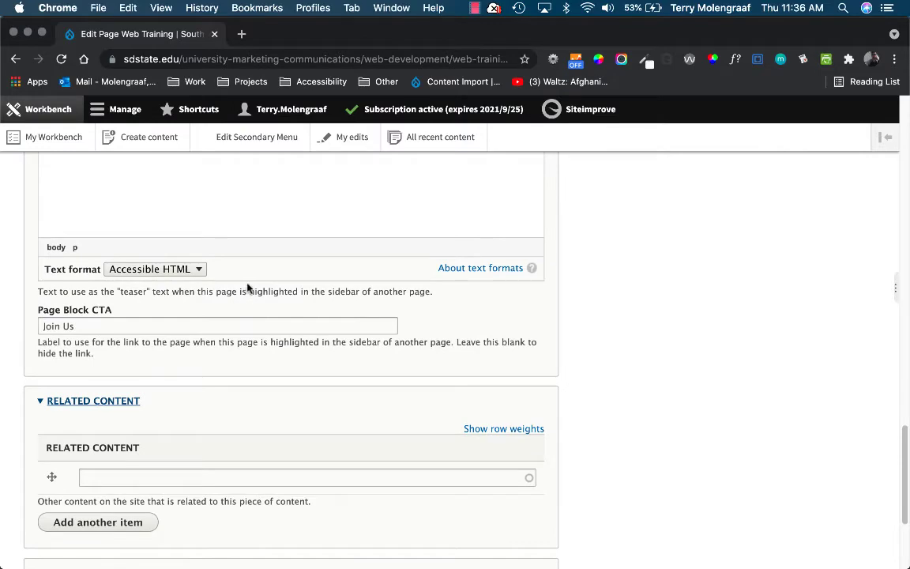
scroll(246, 291, up, 7)
scroll(161, 409, down, 10)
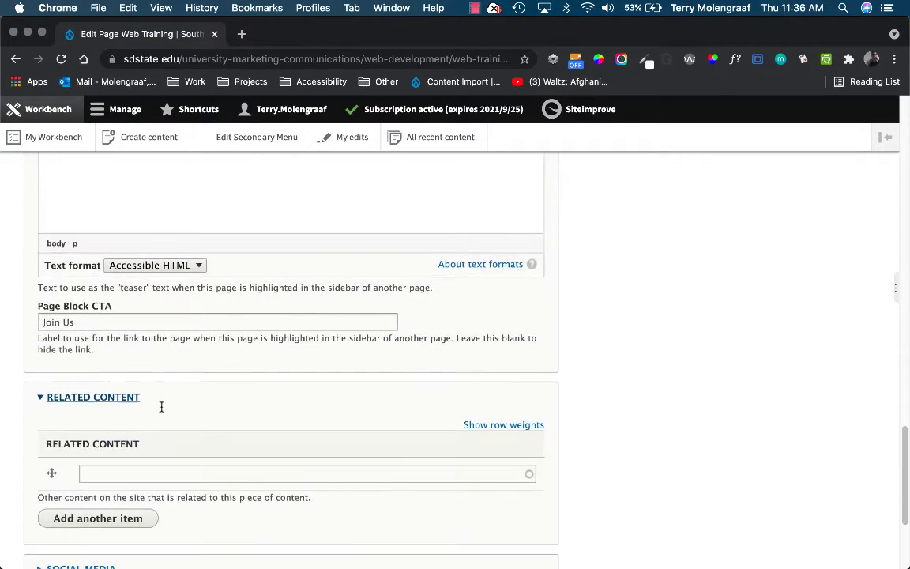
Add "Web Development (271)" as the page's related content and save the page as published
click(122, 437)
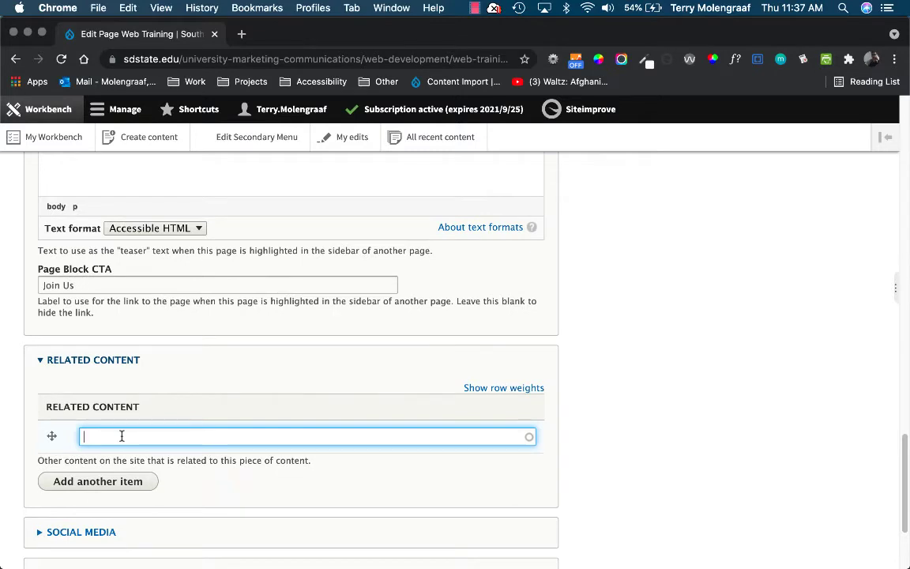
text(Web Development (271))
scroll(225, 457, down, 4)
click(52, 498)
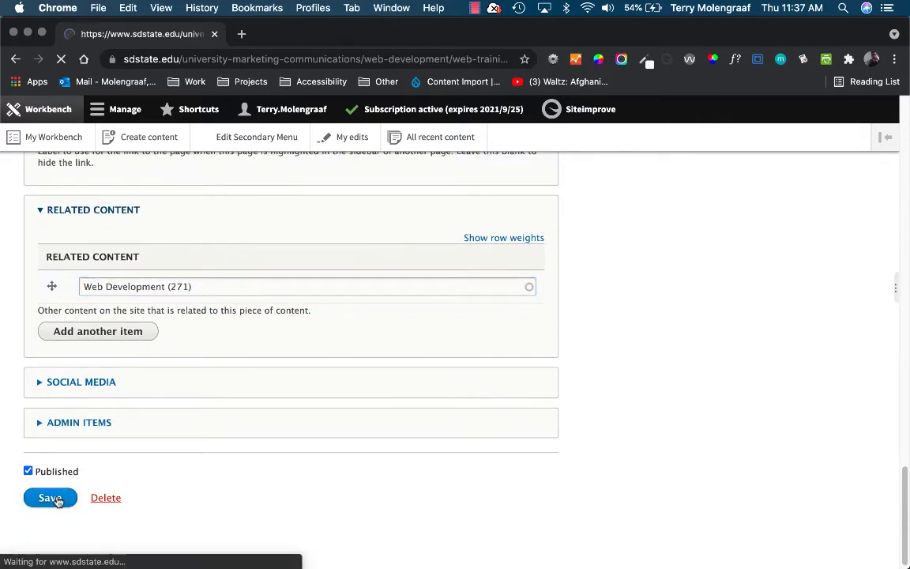
Review the Web Development block in the saved page's sidebar and follow its title link to the Web Development page
scroll(410, 413, down, 4)
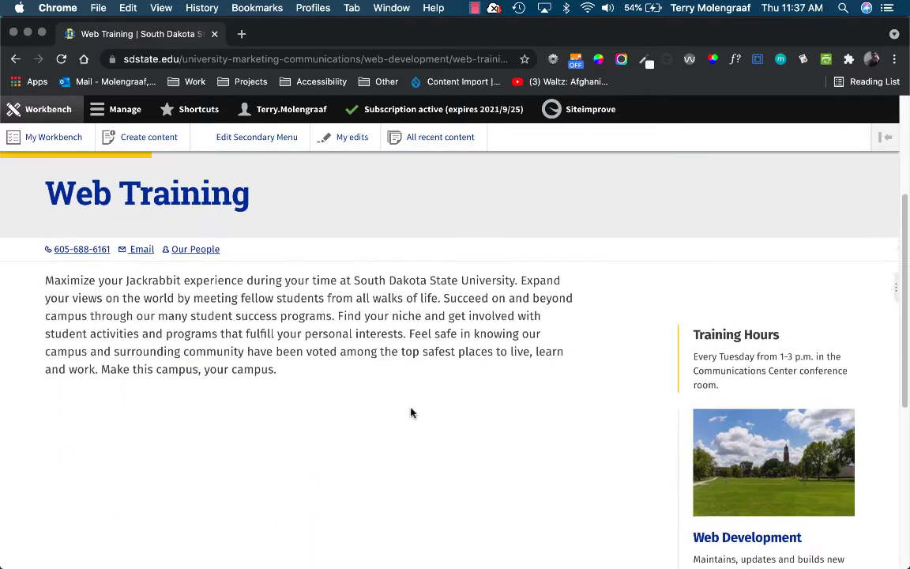
scroll(410, 412, down, 3)
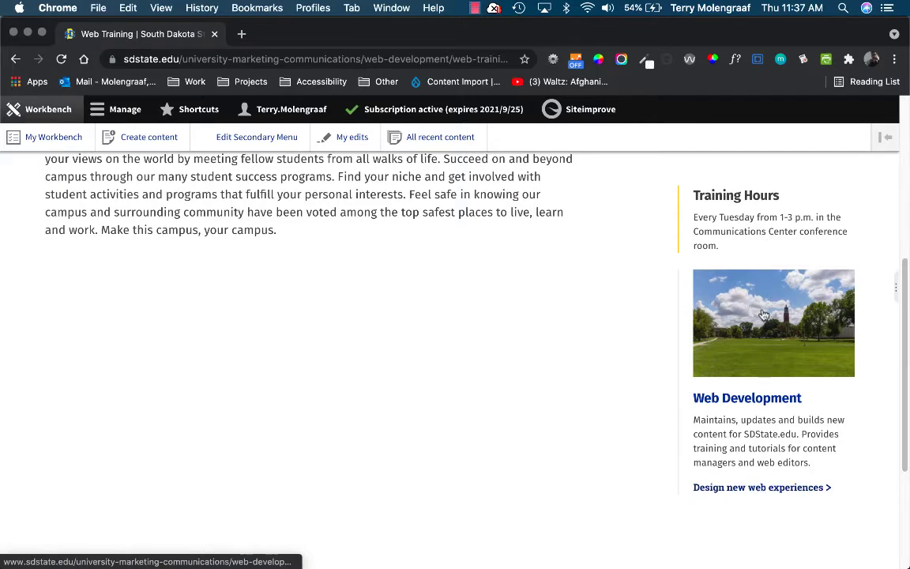
click(732, 403)
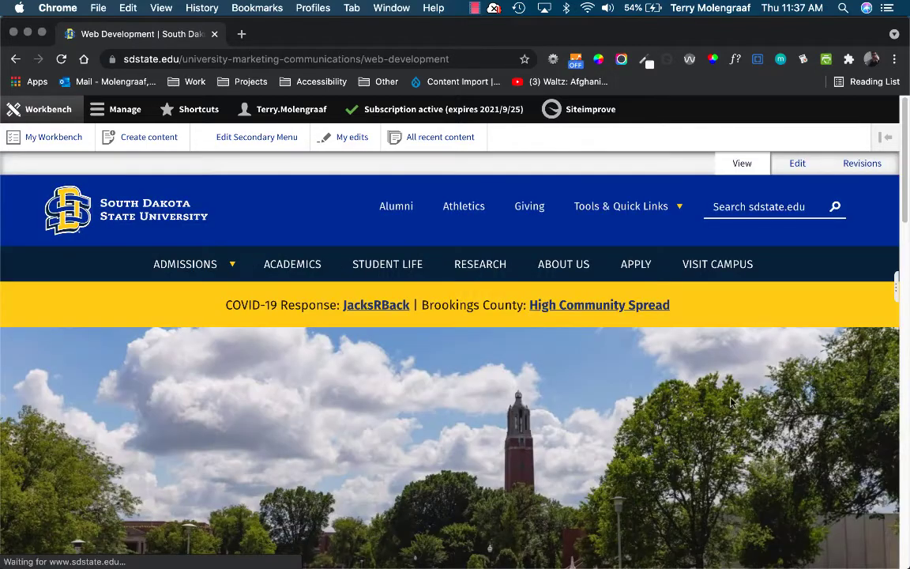
Open the Web Development landing page for editing and review its page block title and content
click(797, 165)
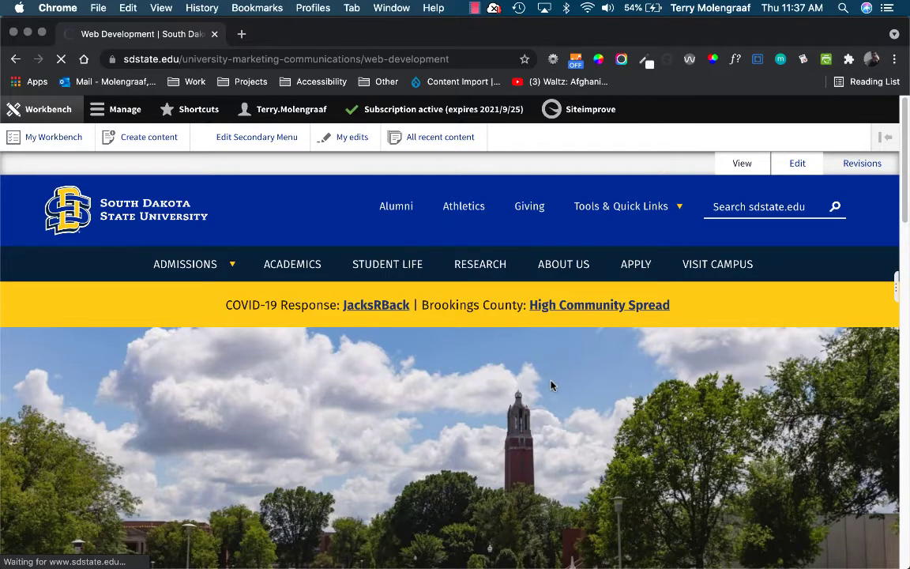
scroll(554, 383, down, 6)
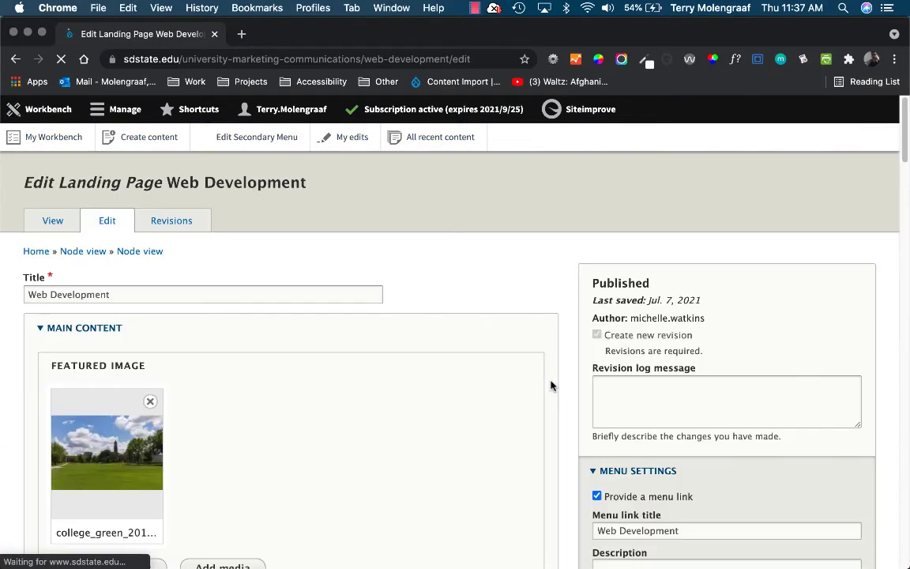
scroll(551, 385, down, 15)
scroll(551, 385, down, 3)
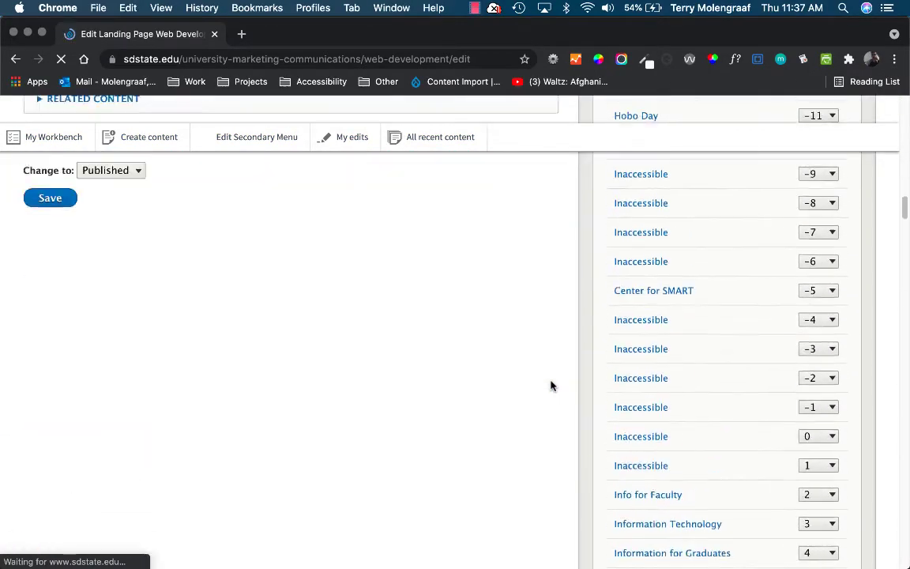
scroll(553, 383, up, 4)
scroll(443, 384, down, 1)
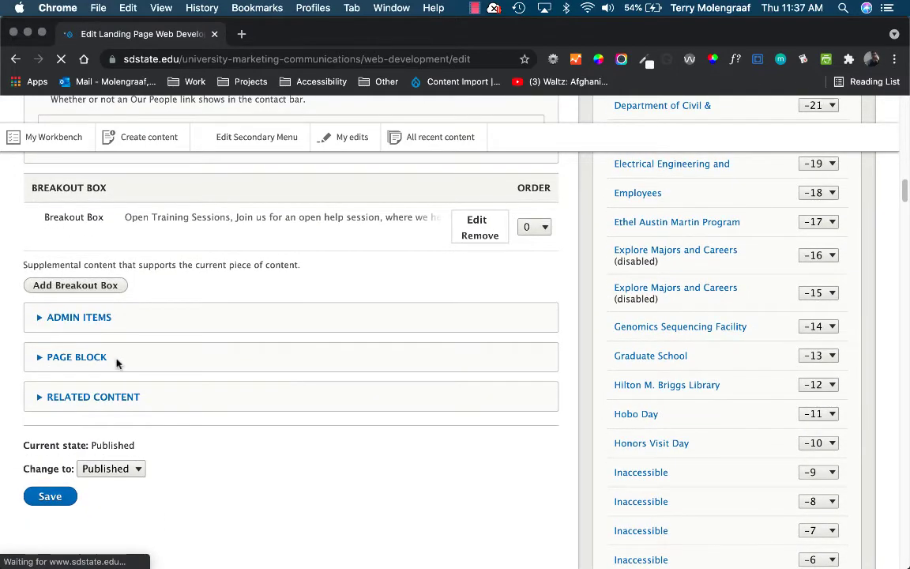
click(109, 308)
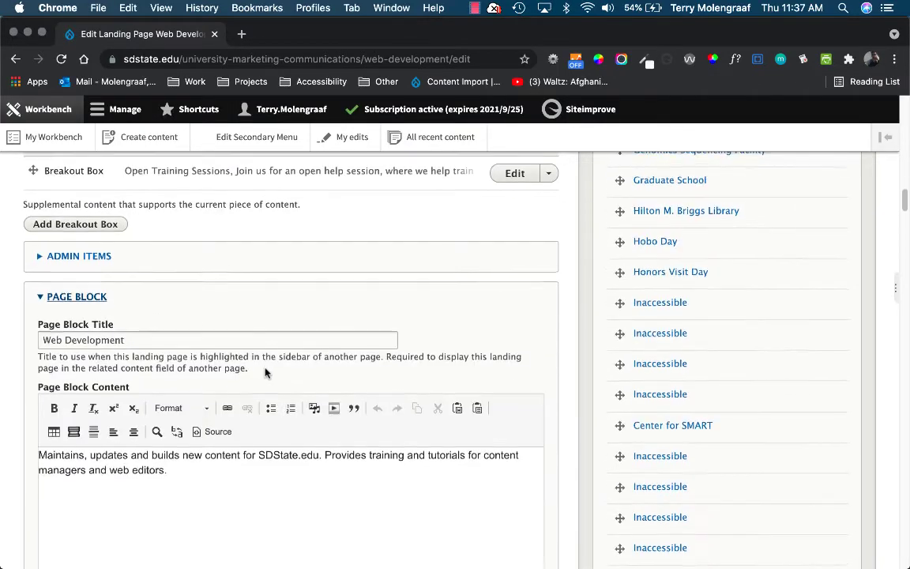
scroll(251, 361, down, 1)
scroll(147, 365, down, 3)
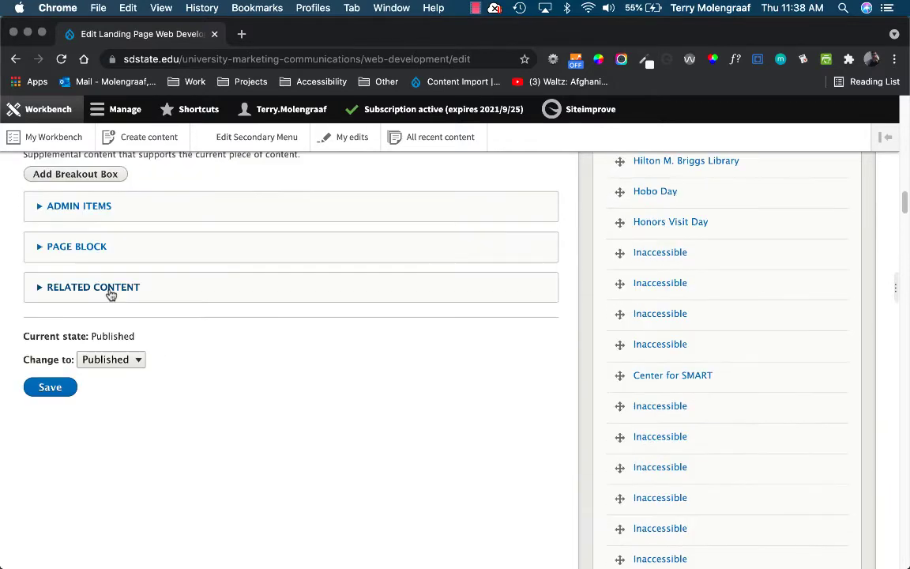
Add "Web Training (193841)" as the Web Development landing page's related content and save the page as published
click(110, 291)
click(87, 363)
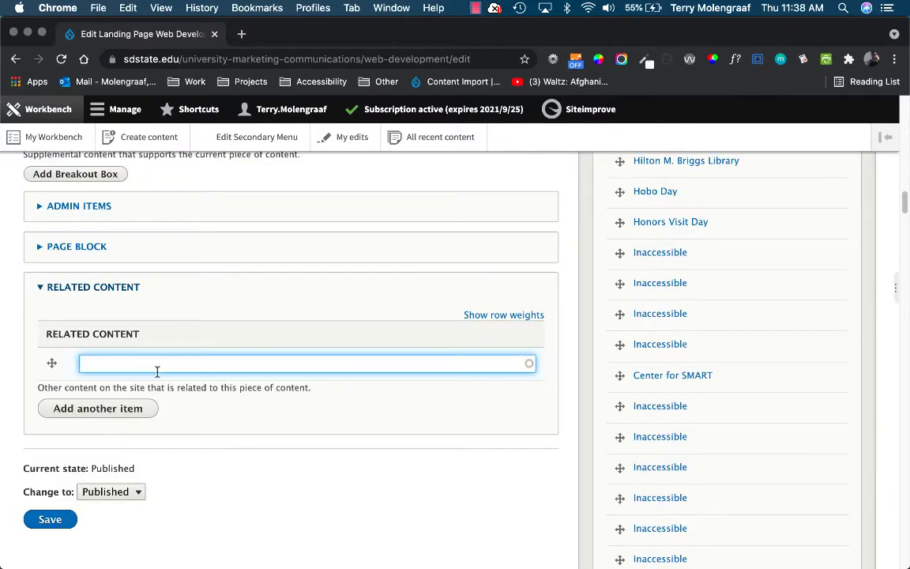
text(Web )
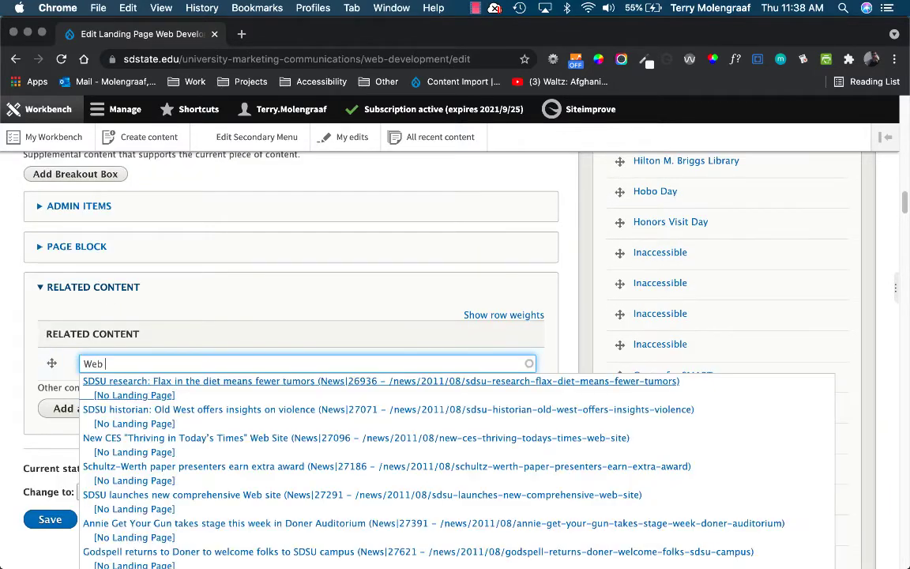
text(Training)
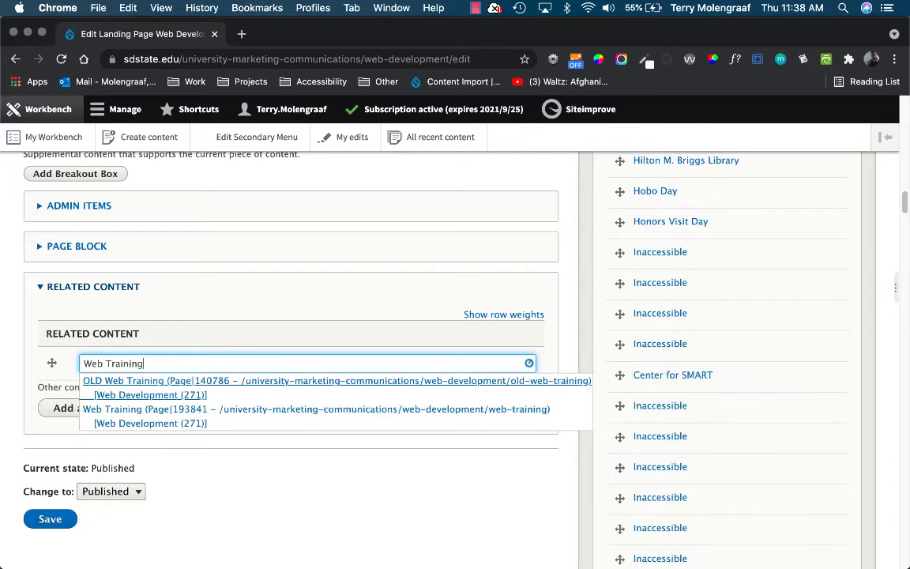
click(146, 418)
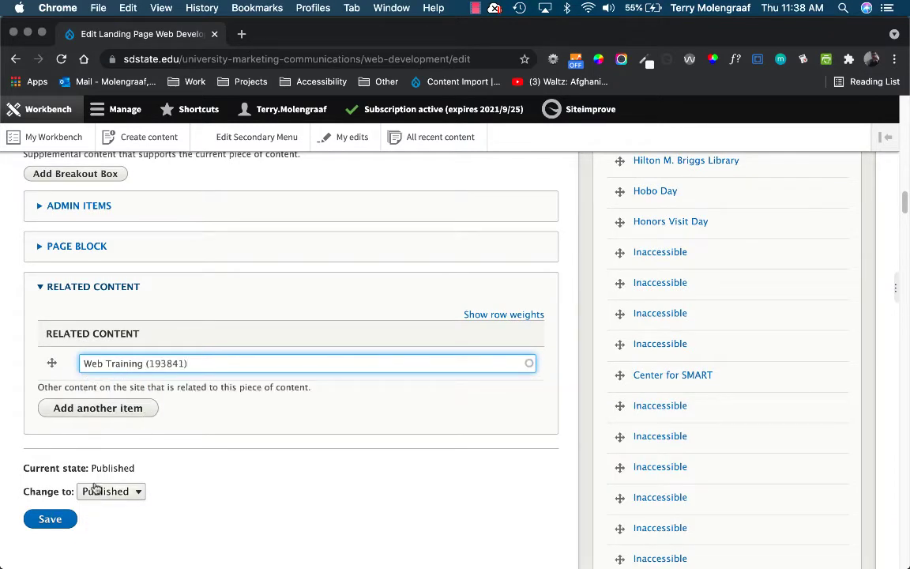
click(60, 520)
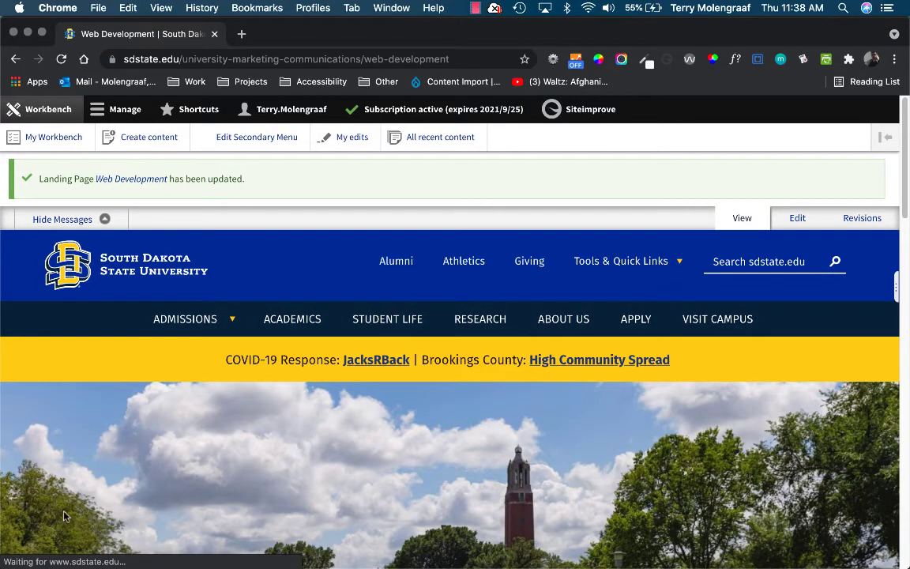
Review the Web Training block in the Web Development page's sidebar and follow its title link to the Web Training page
scroll(57, 459, down, 10)
scroll(65, 516, down, 5)
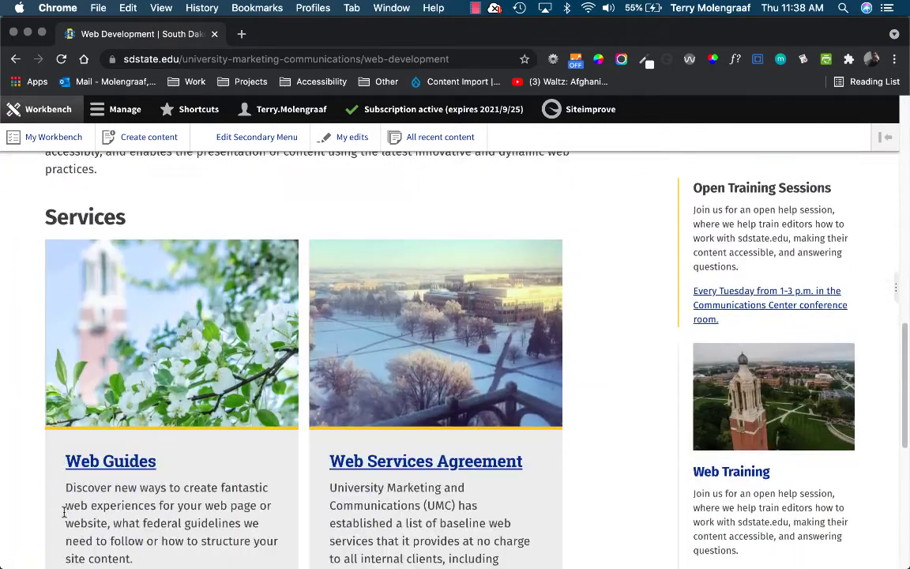
scroll(65, 516, down, 2)
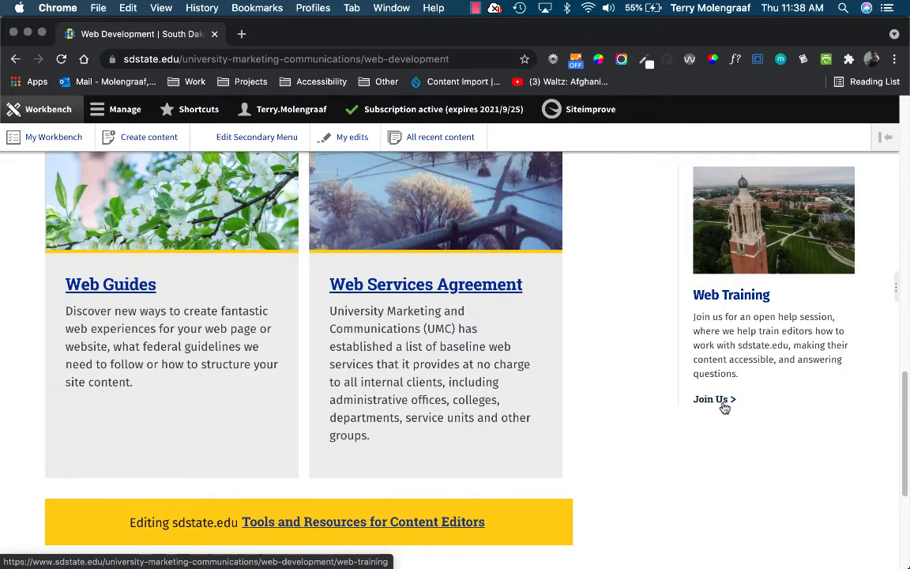
scroll(726, 403, up, 2)
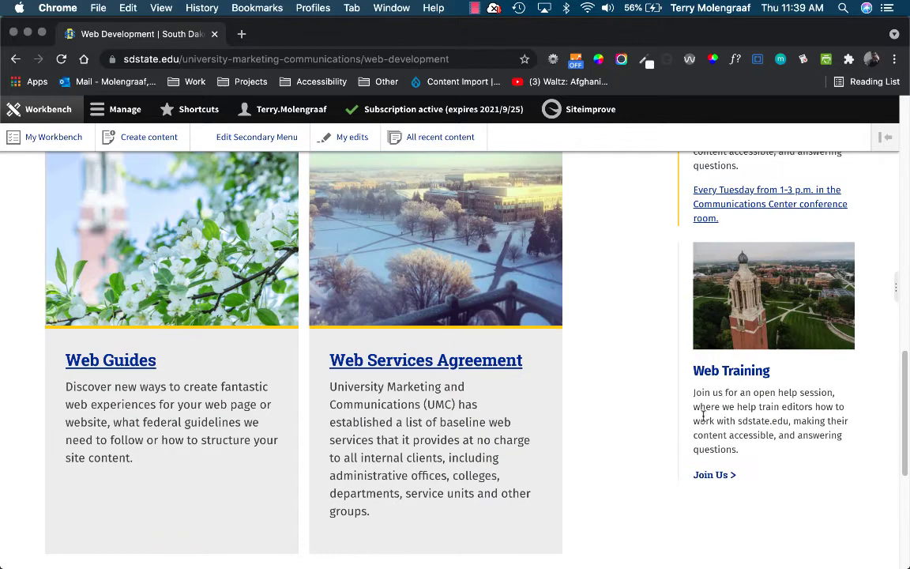
click(705, 378)
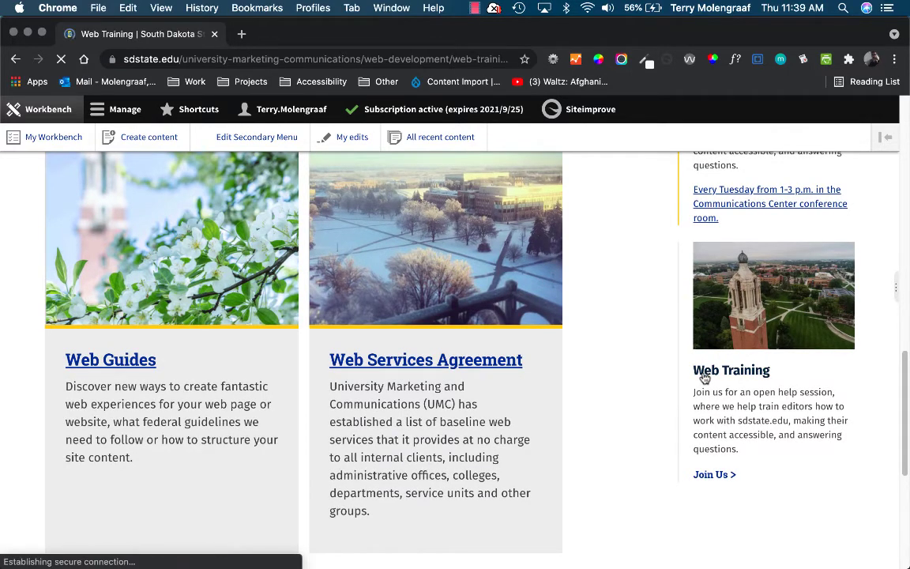
Open the Web Training page for editing and expand its social media settings to the Facebook feed options
scroll(449, 378, down, 2)
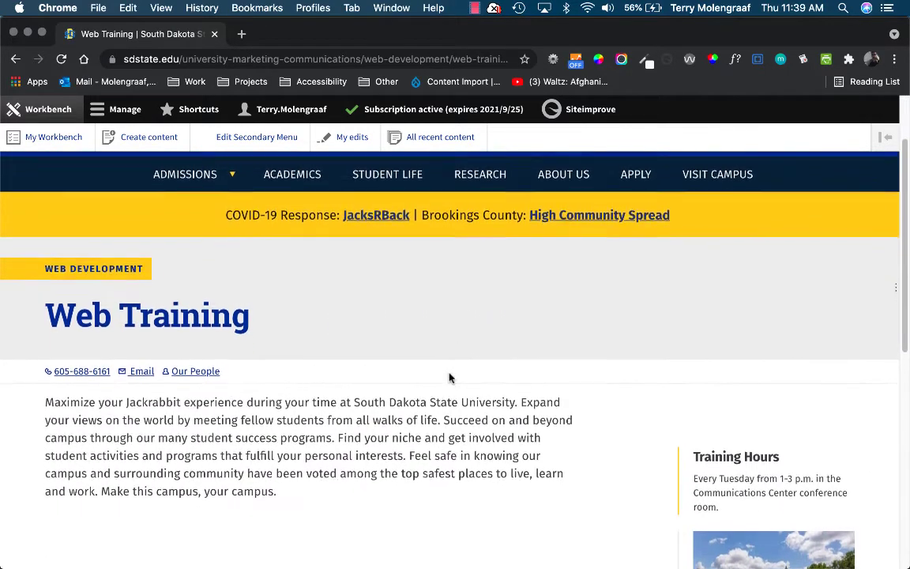
scroll(459, 367, up, 2)
click(670, 164)
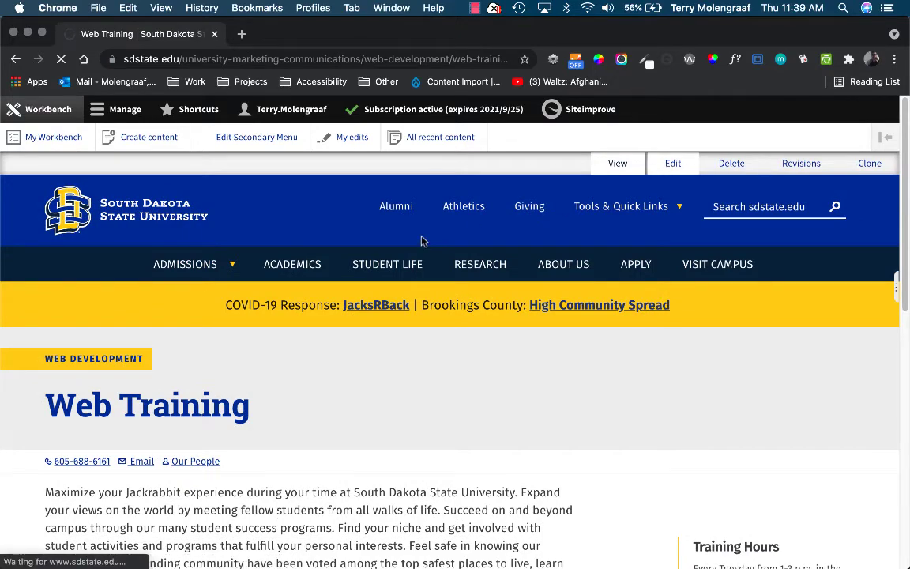
scroll(423, 241, down, 8)
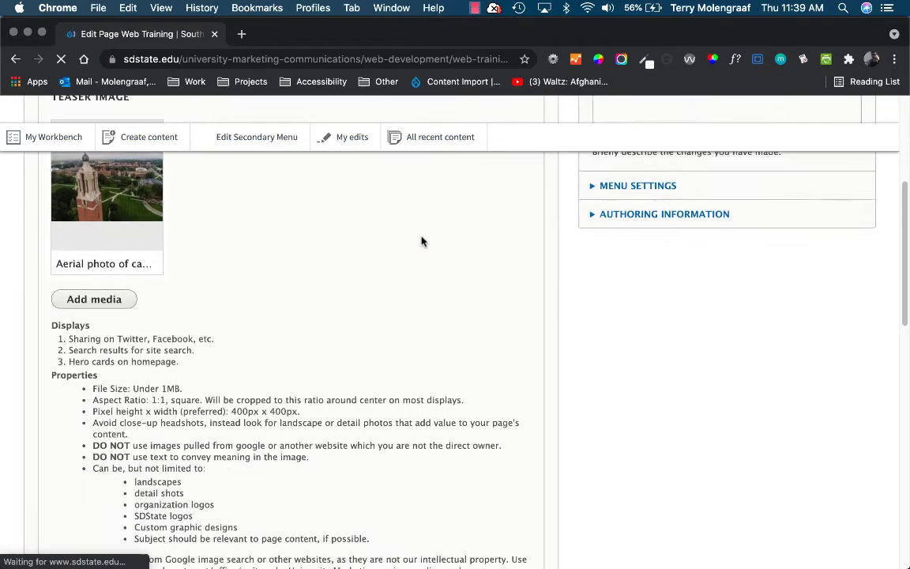
scroll(421, 241, down, 5)
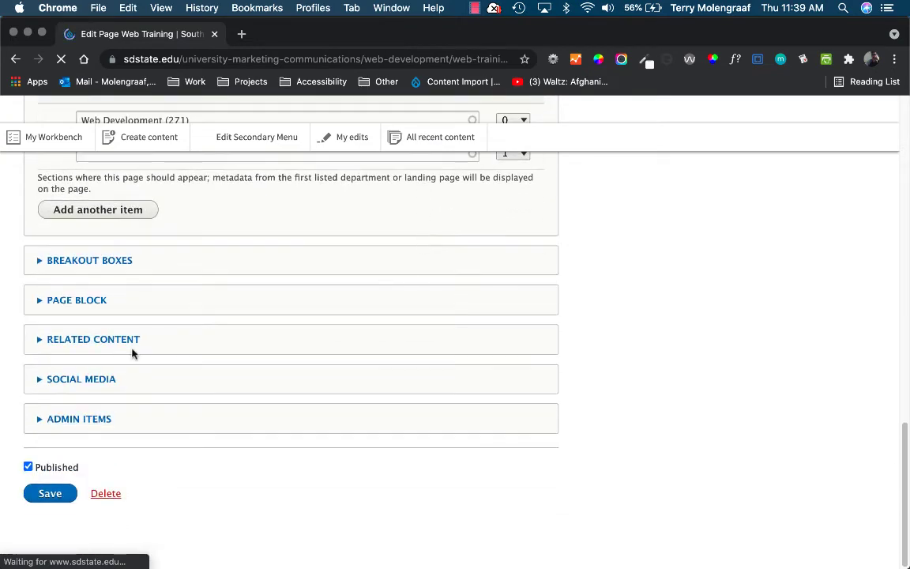
click(101, 393)
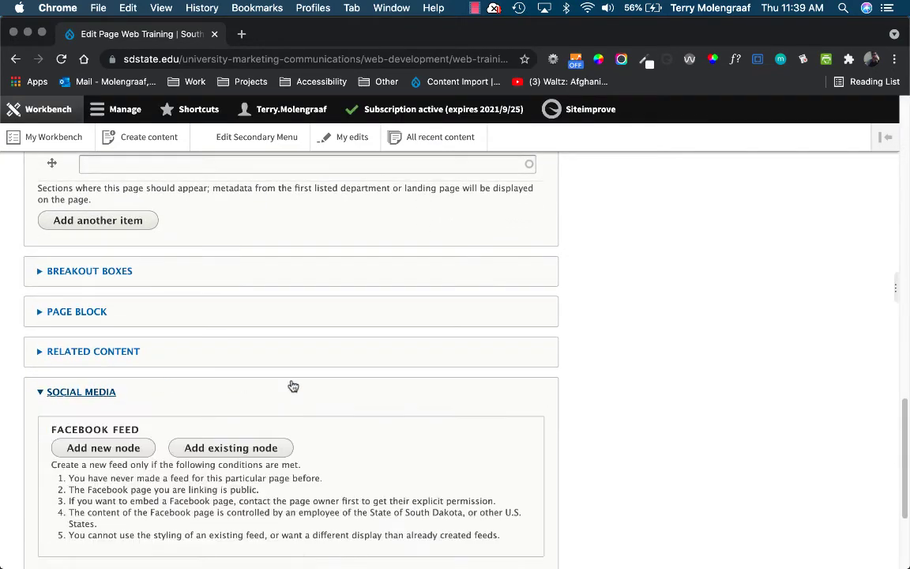
scroll(291, 386, down, 1)
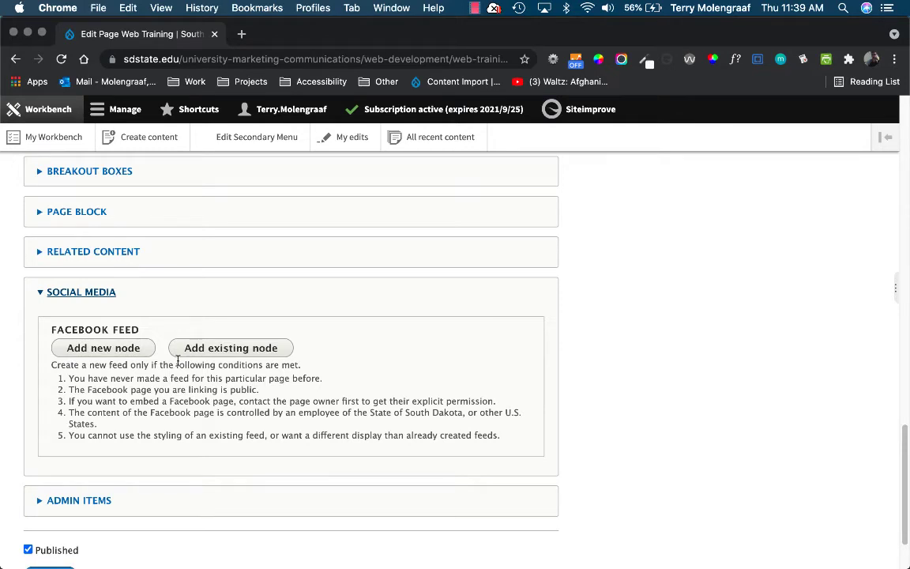
Open a new Facebook feed form, review its page name, URL, height, cover photo, tabs, call to action and header settings, and cancel it
click(120, 348)
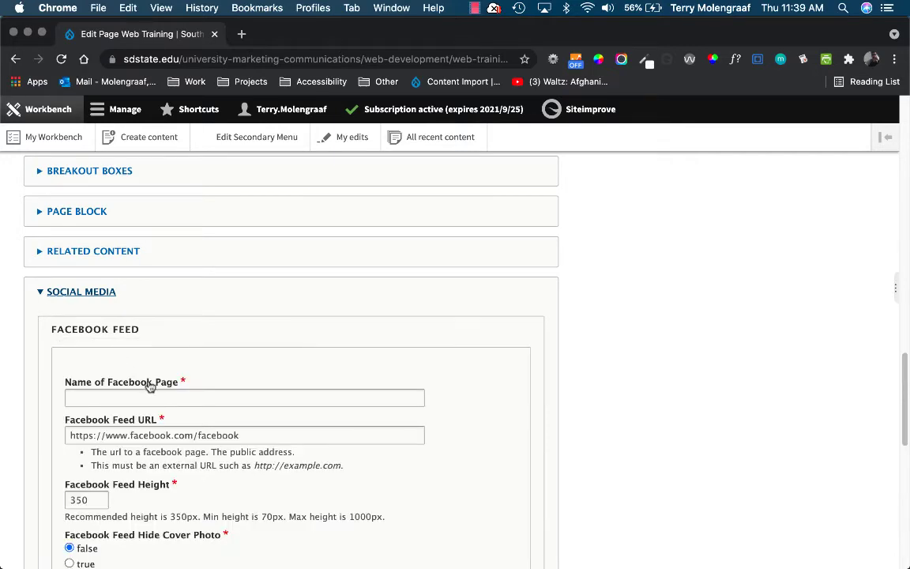
click(152, 397)
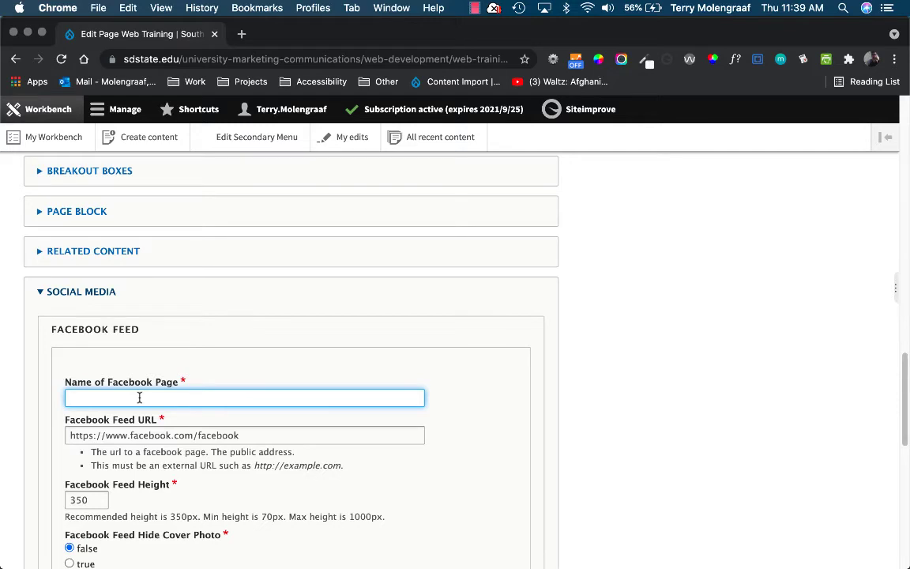
triple_click(98, 435)
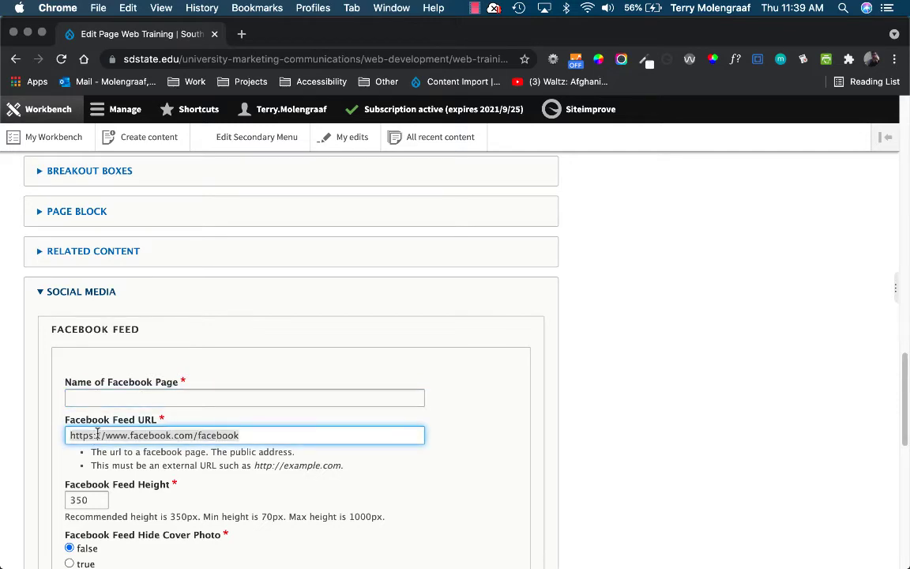
scroll(103, 434, down, 5)
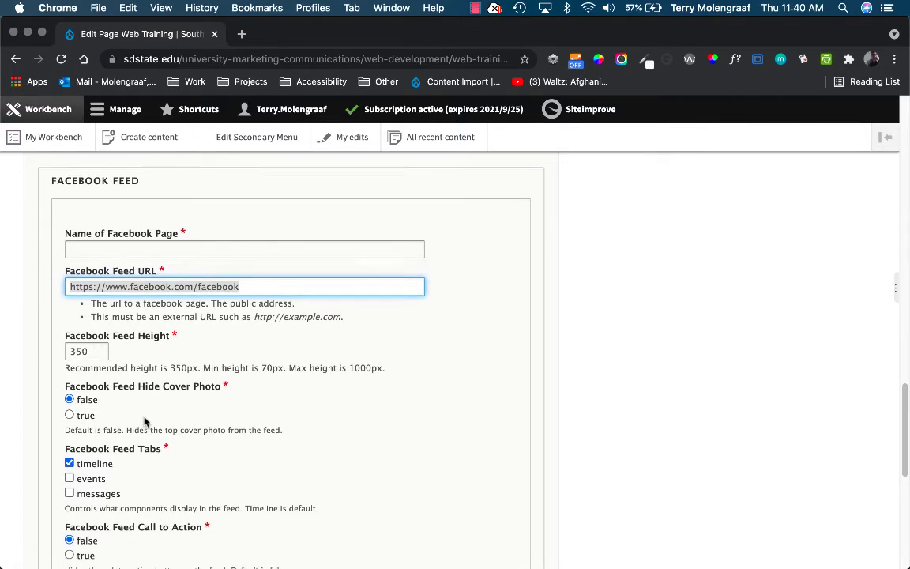
scroll(132, 379, down, 1)
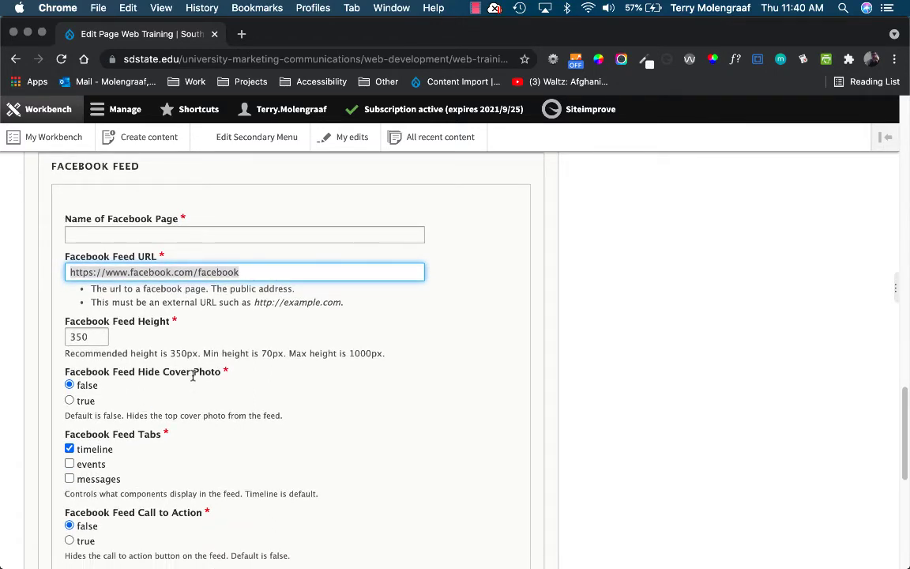
scroll(187, 465, down, 3)
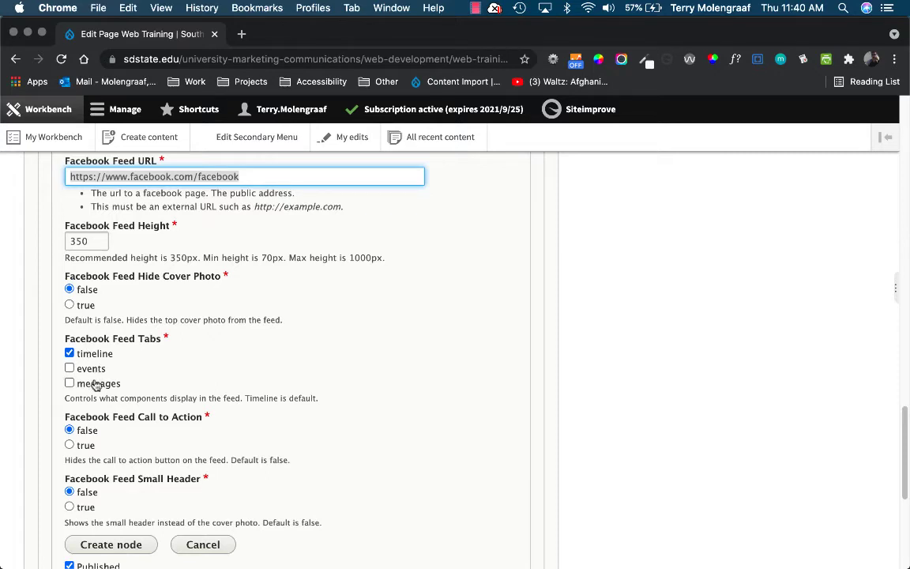
scroll(223, 421, down, 1)
scroll(223, 420, down, 1)
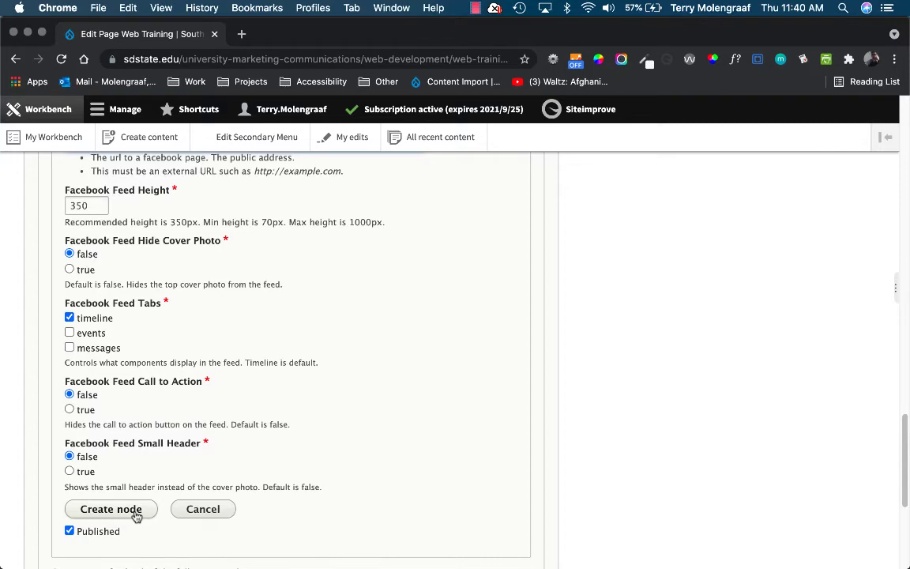
click(110, 509)
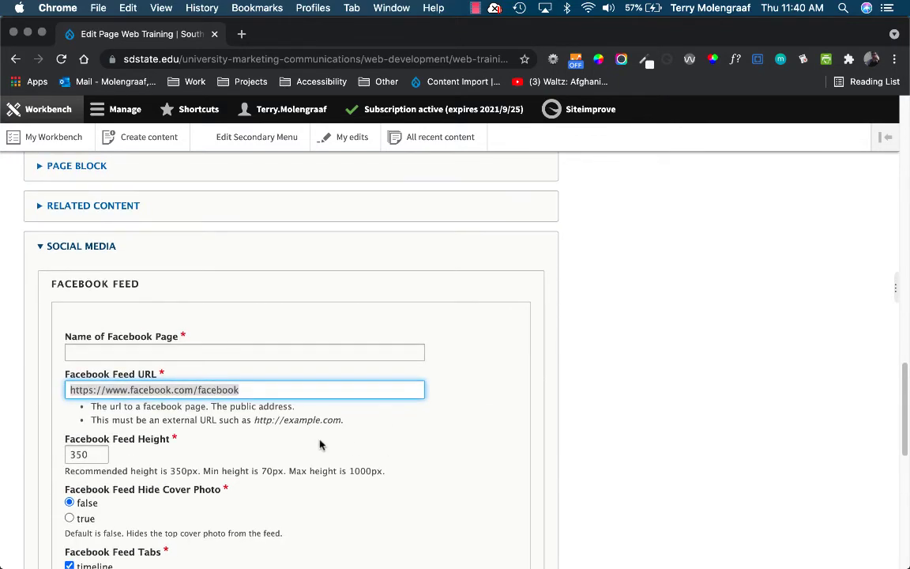
scroll(398, 427, down, 5)
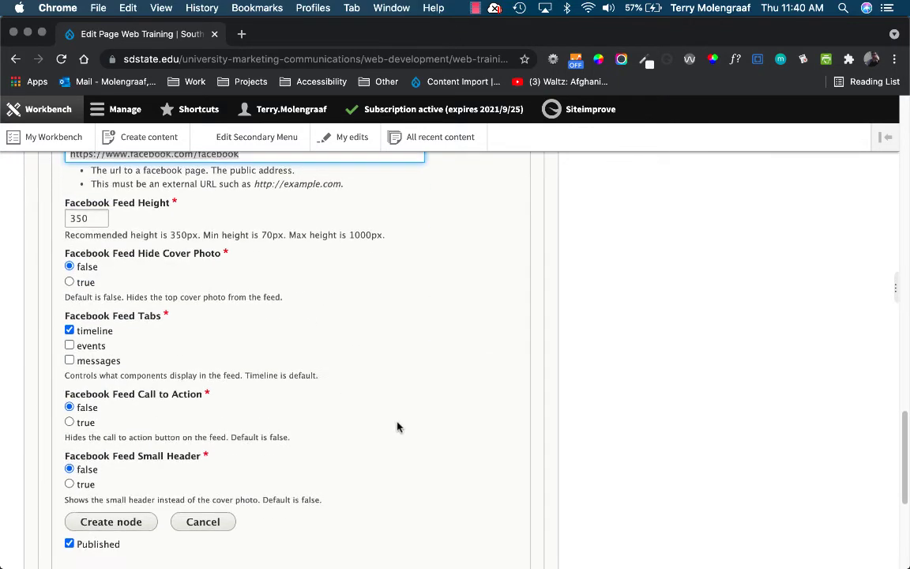
scroll(398, 427, down, 5)
click(194, 219)
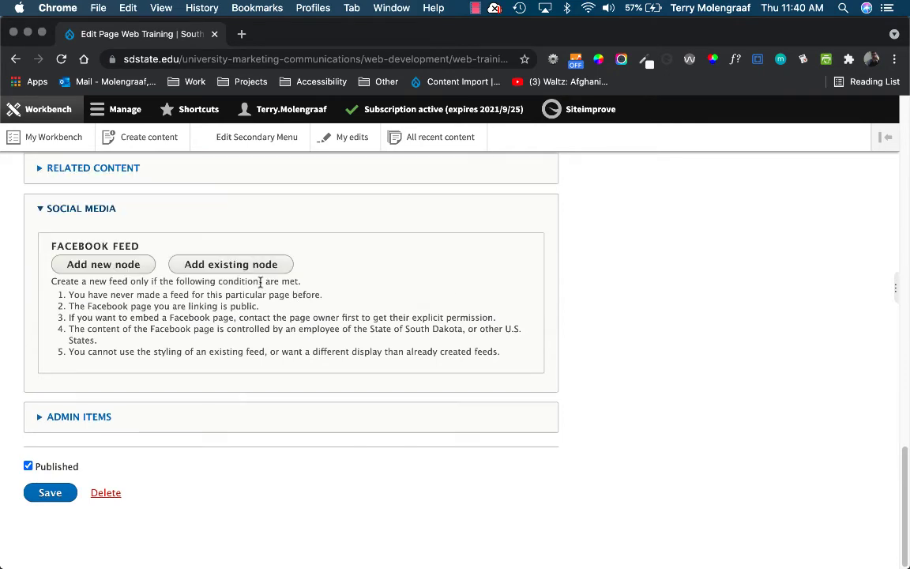
Choose the existing node "South Dakota State University (154116)" as the page's Facebook feed and save the page
click(225, 268)
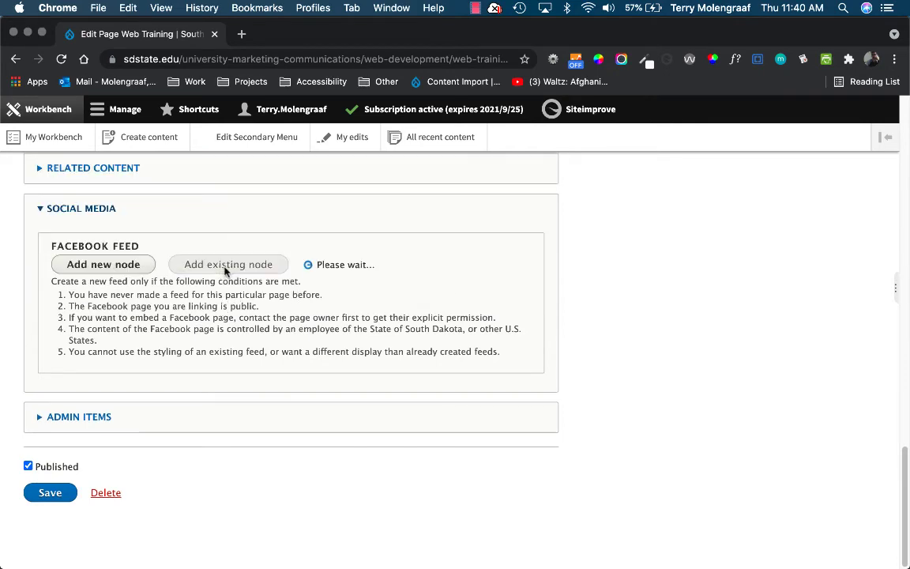
click(158, 215)
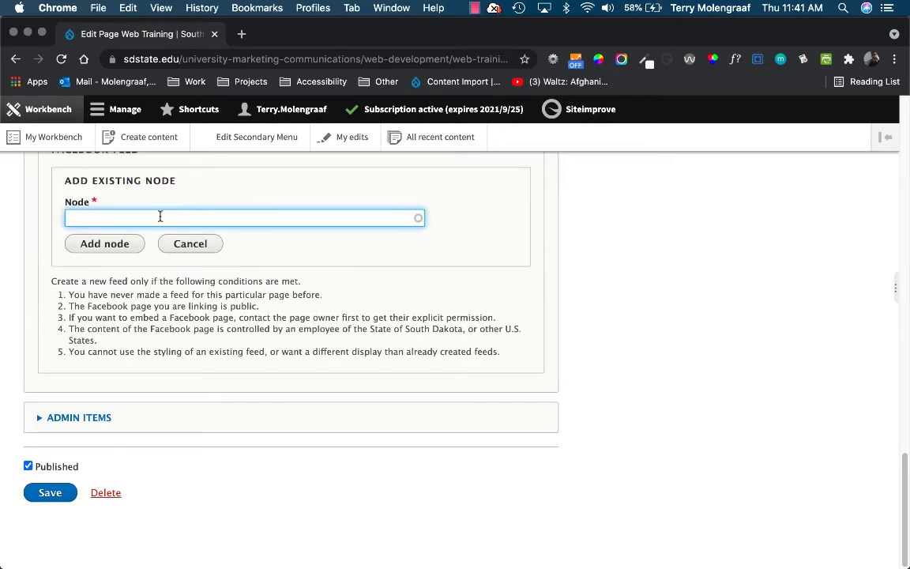
text(South Dakota State University (154116))
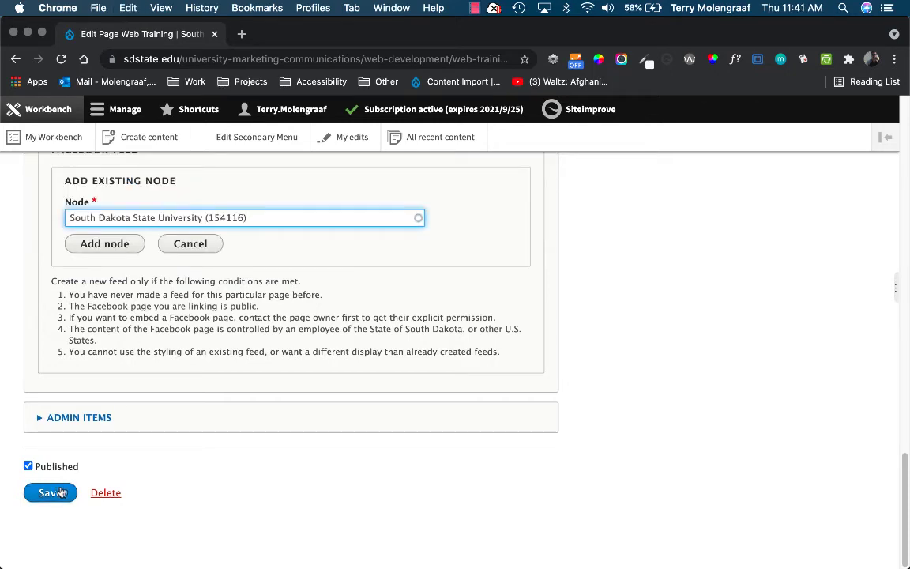
click(62, 493)
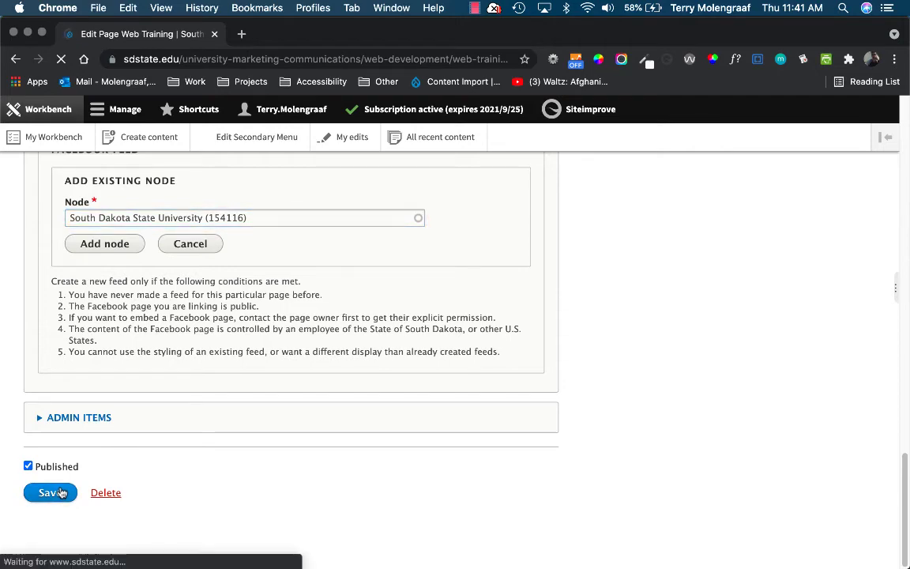
Review the South Dakota State University Facebook feed and the Web Development block in the saved Web Training page's sidebar
scroll(254, 434, down, 10)
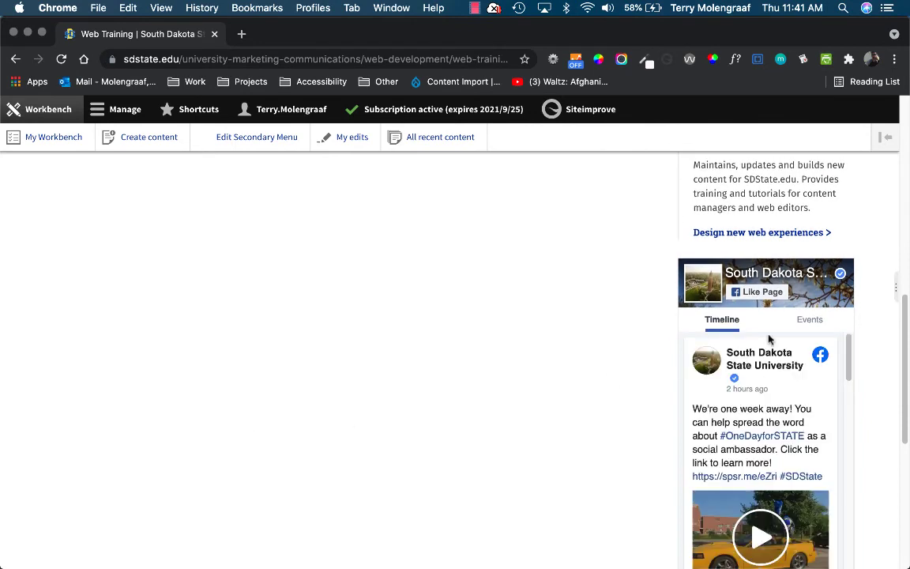
scroll(748, 412, down, 1)
scroll(637, 438, down, 3)
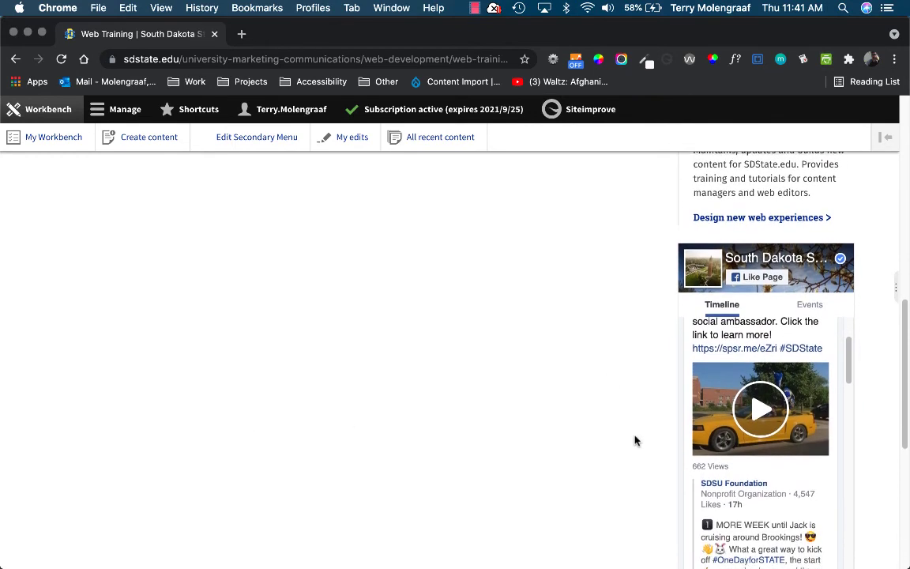
scroll(636, 440, up, 5)
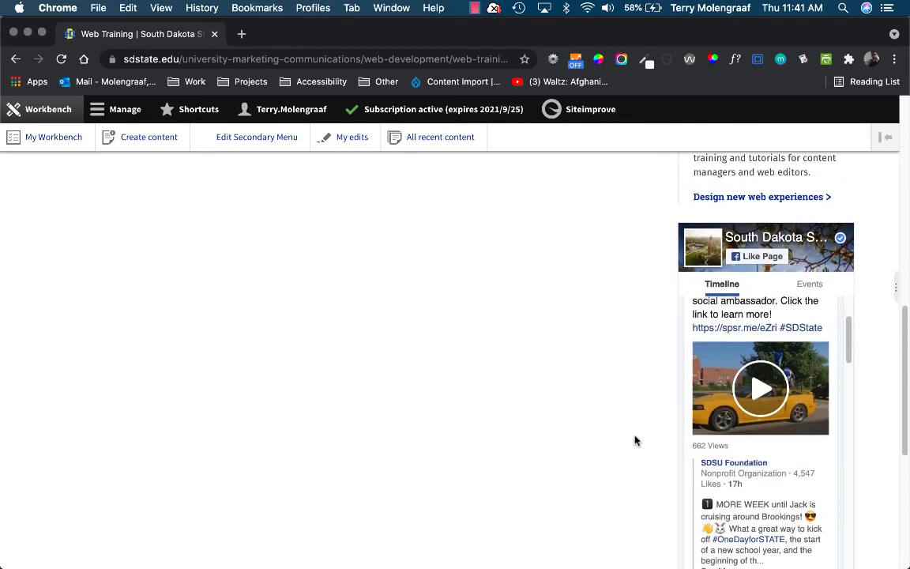
scroll(636, 440, up, 4)
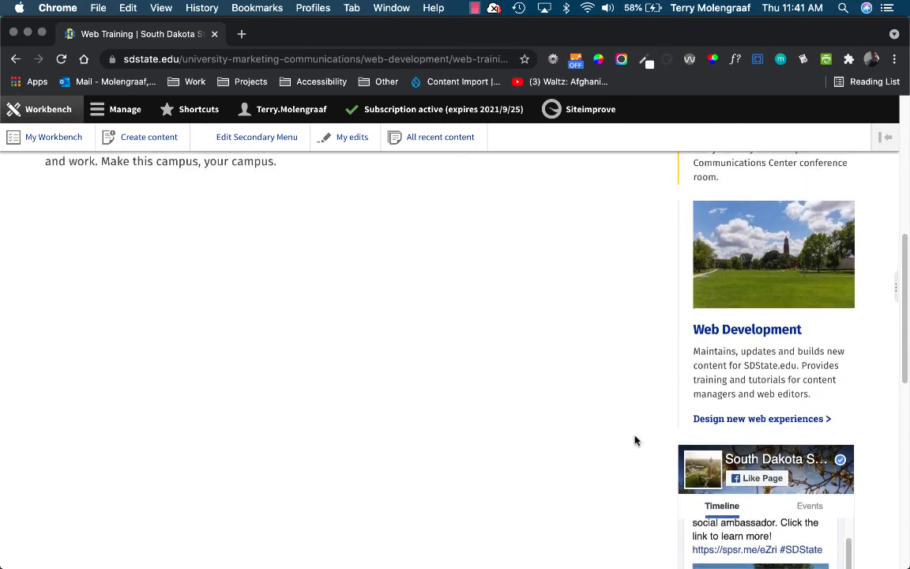
scroll(634, 437, up, 4)
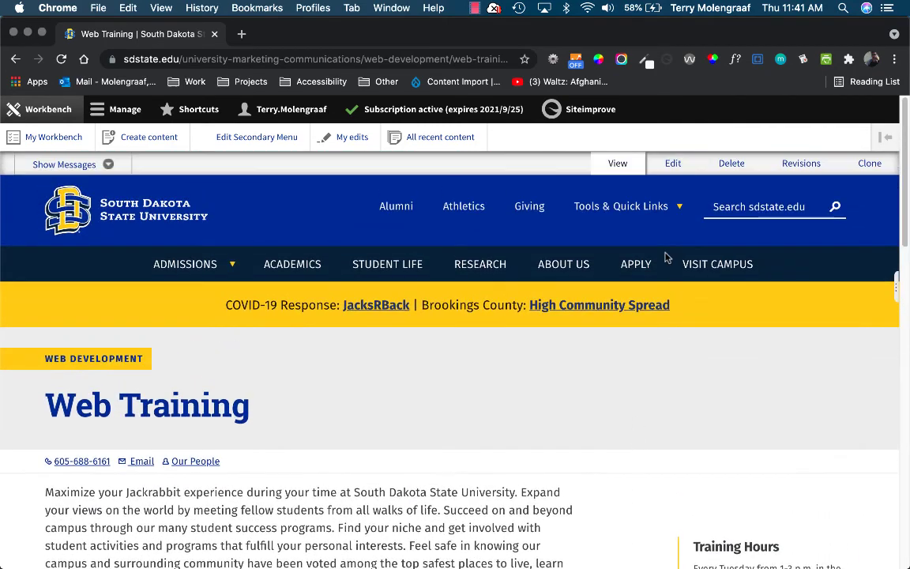
Open the Web Training page for editing and enable a menu link for it in the menu settings
click(673, 164)
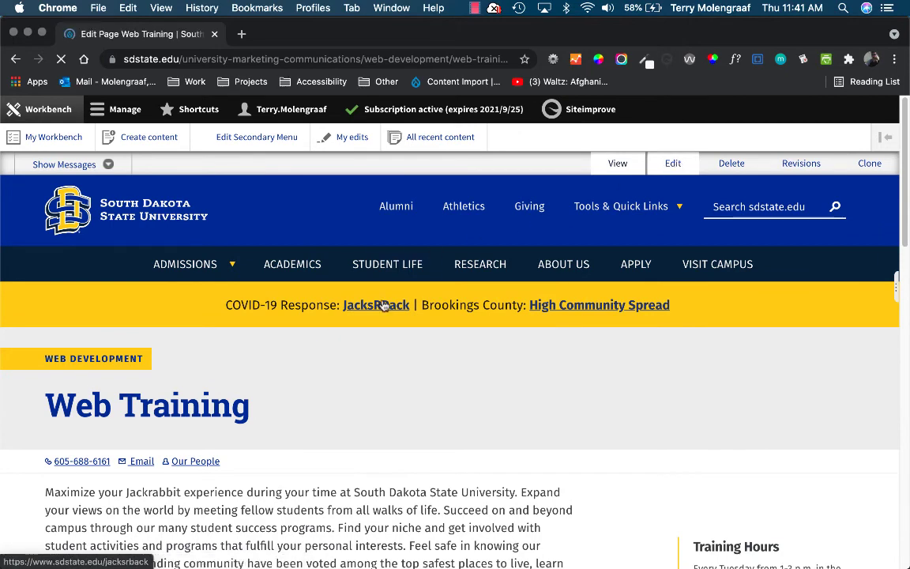
scroll(355, 403, down, 2)
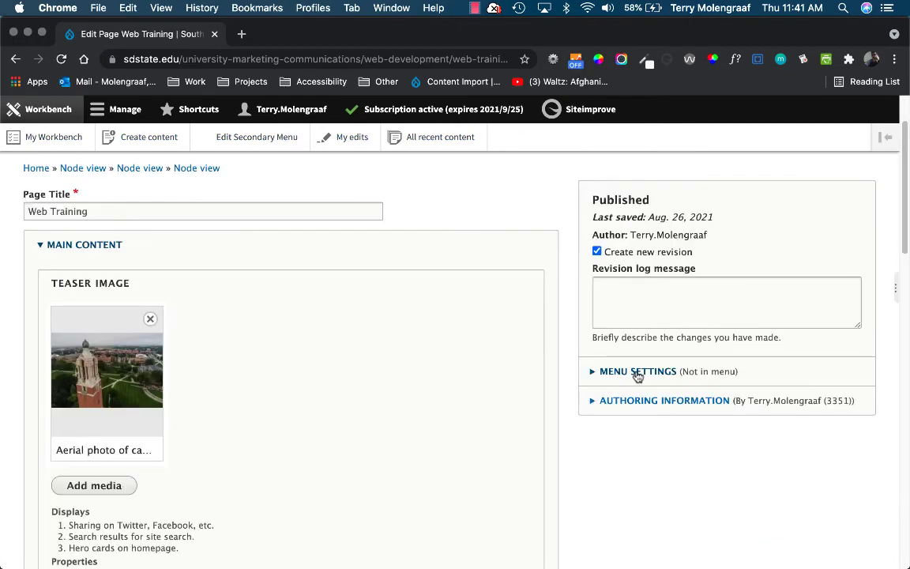
click(637, 375)
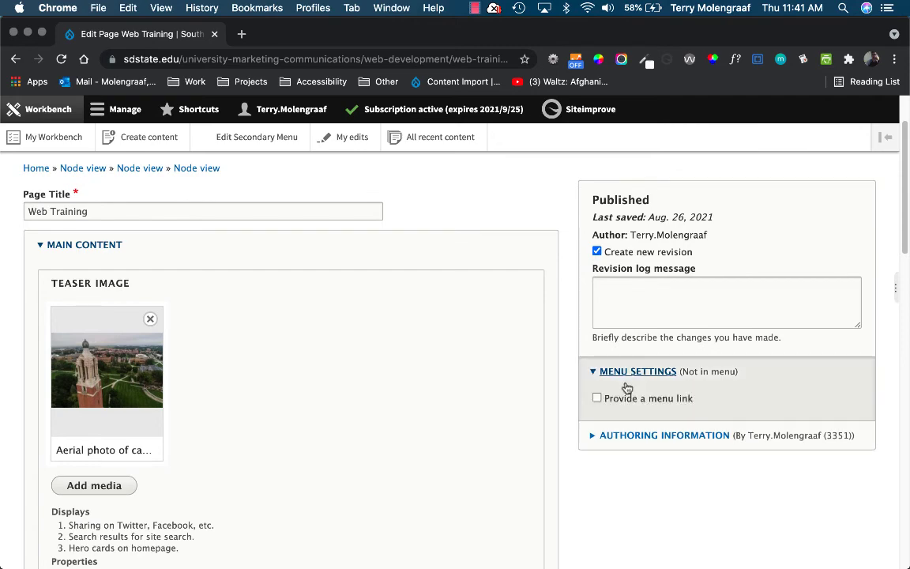
click(597, 400)
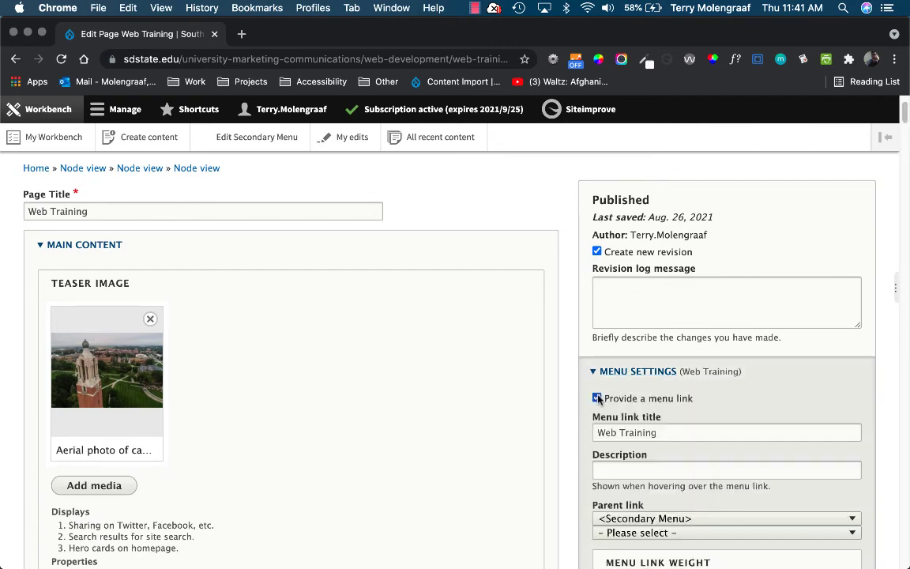
scroll(662, 429, down, 2)
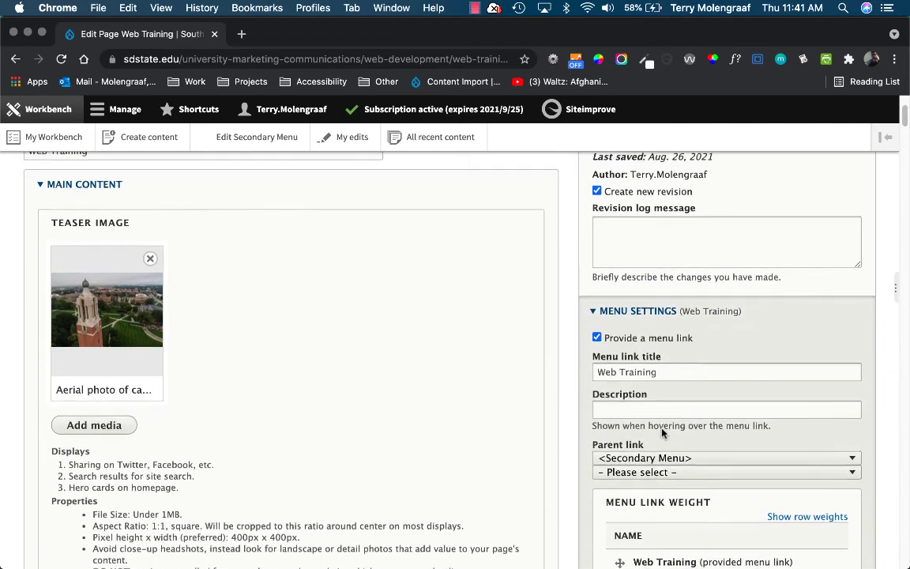
scroll(662, 432, down, 2)
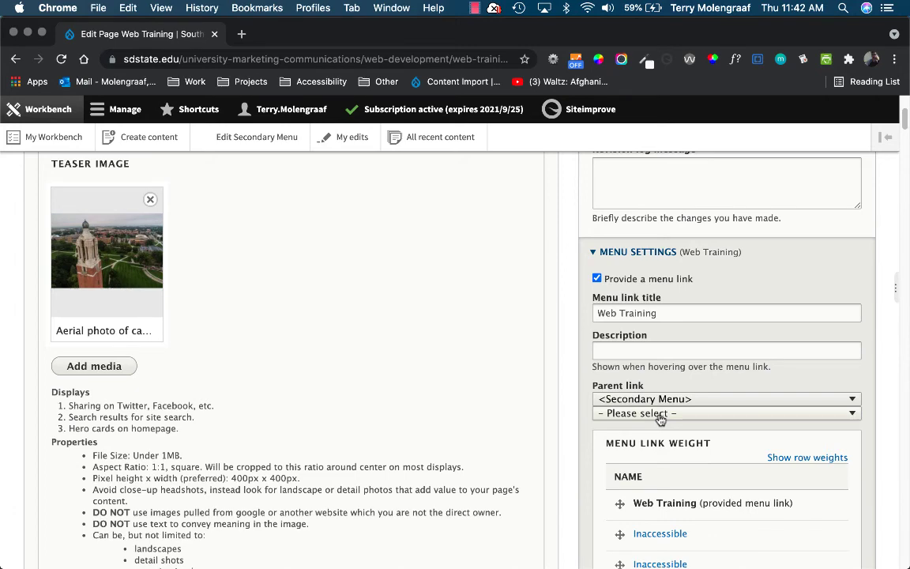
Set the menu link's parent within the Secondary Menu to "University Marketing &" and its child item "Web Development"
click(660, 414)
scroll(680, 475, down, 5)
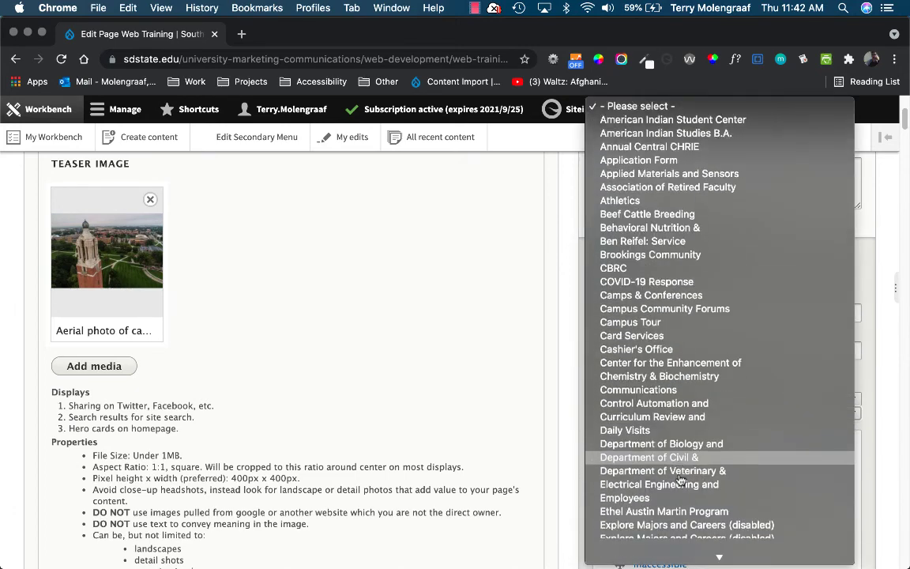
scroll(680, 479, down, 15)
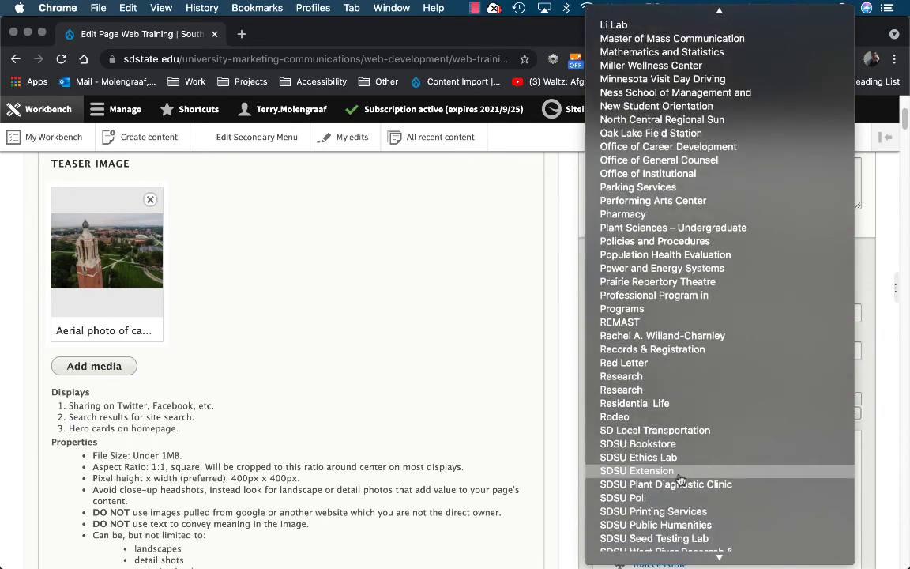
scroll(679, 479, down, 15)
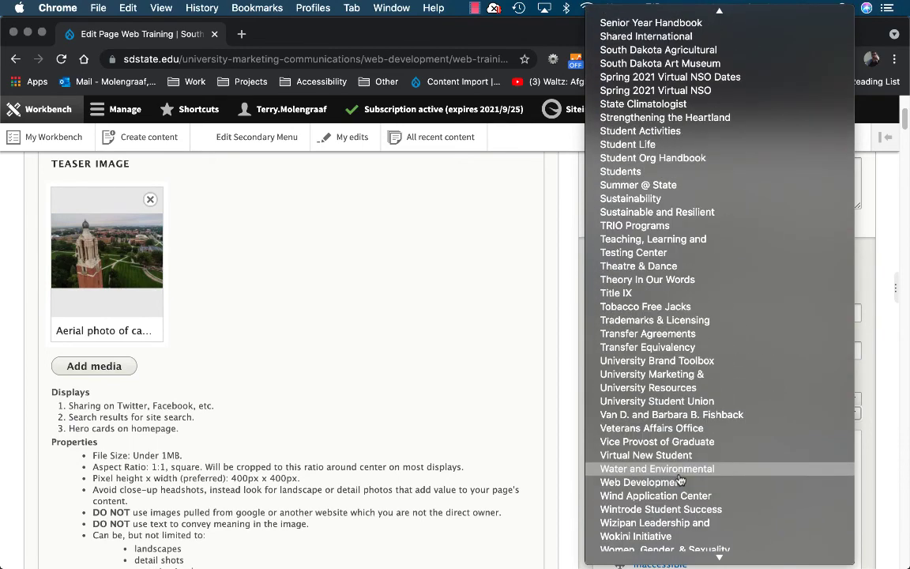
click(662, 377)
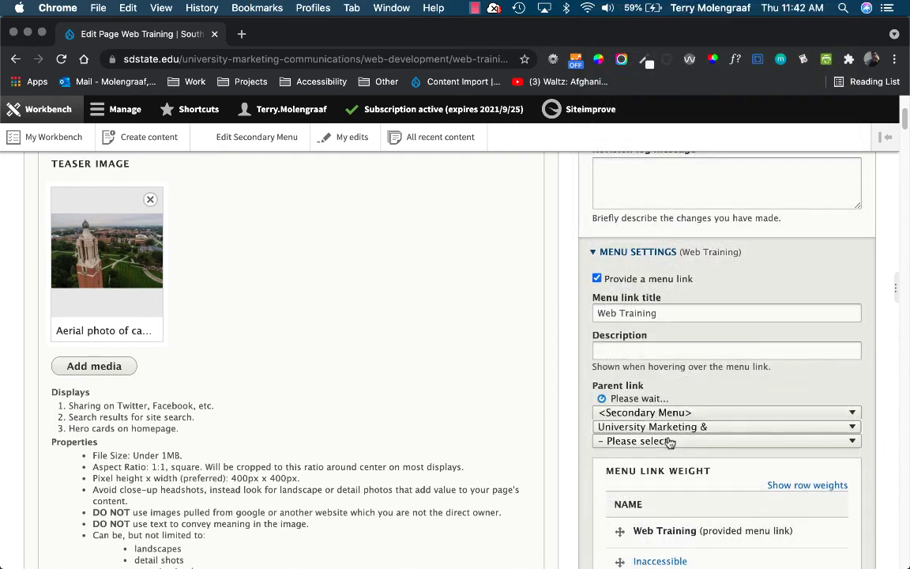
click(668, 428)
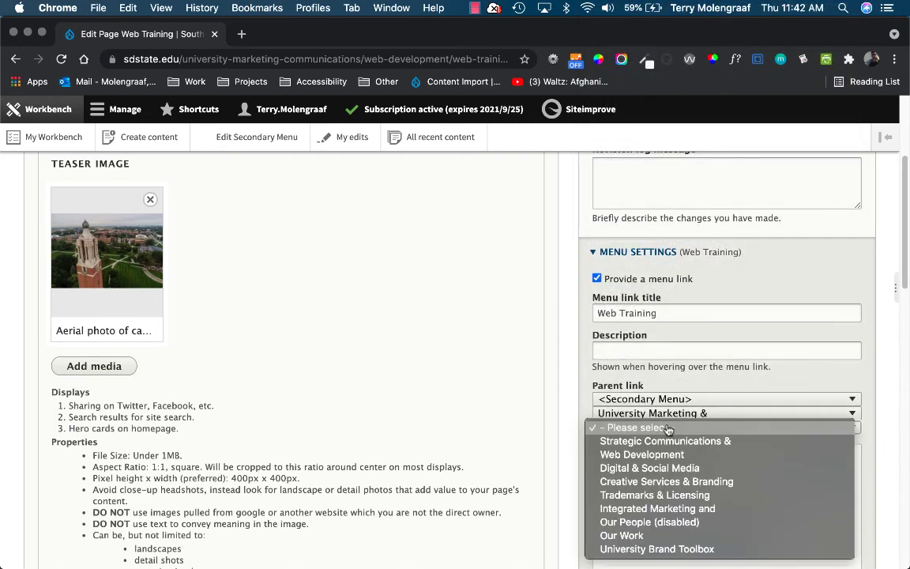
click(668, 456)
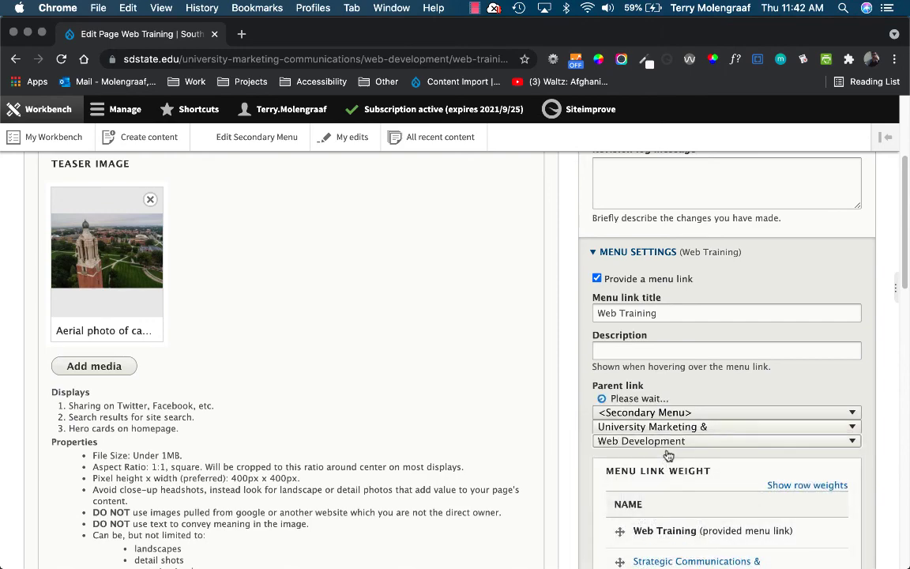
Save the Web Training page and check its entry under Web Development in the page's side menu
scroll(687, 458, down, 3)
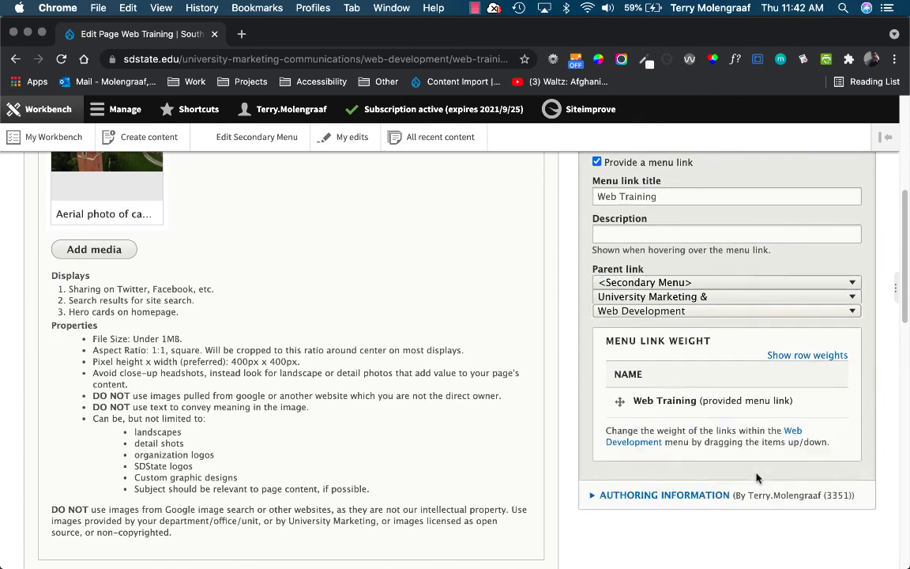
scroll(477, 433, down, 20)
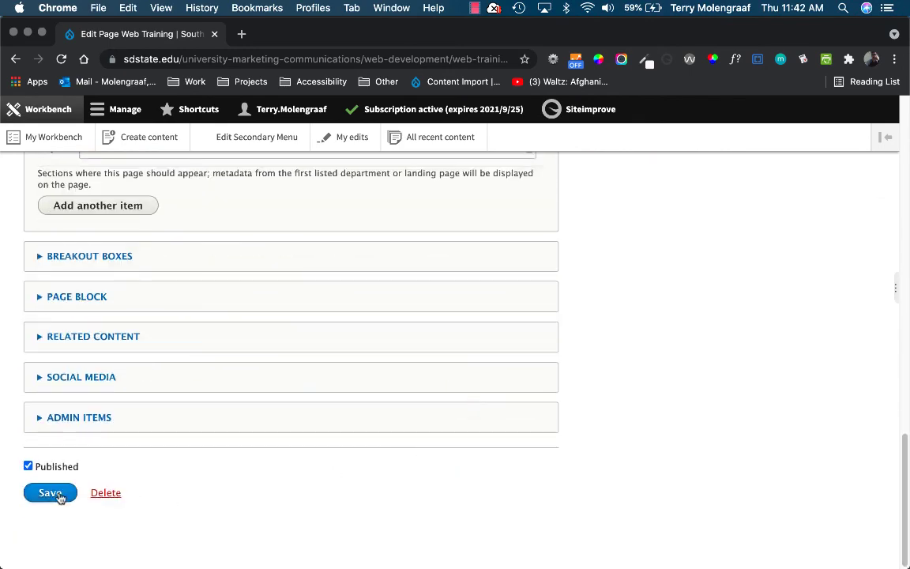
click(53, 493)
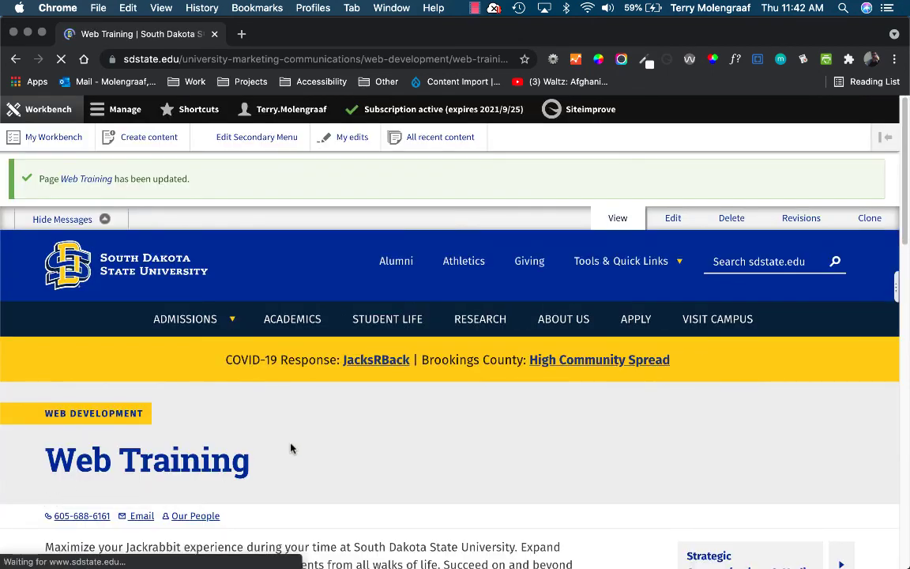
scroll(290, 449, down, 5)
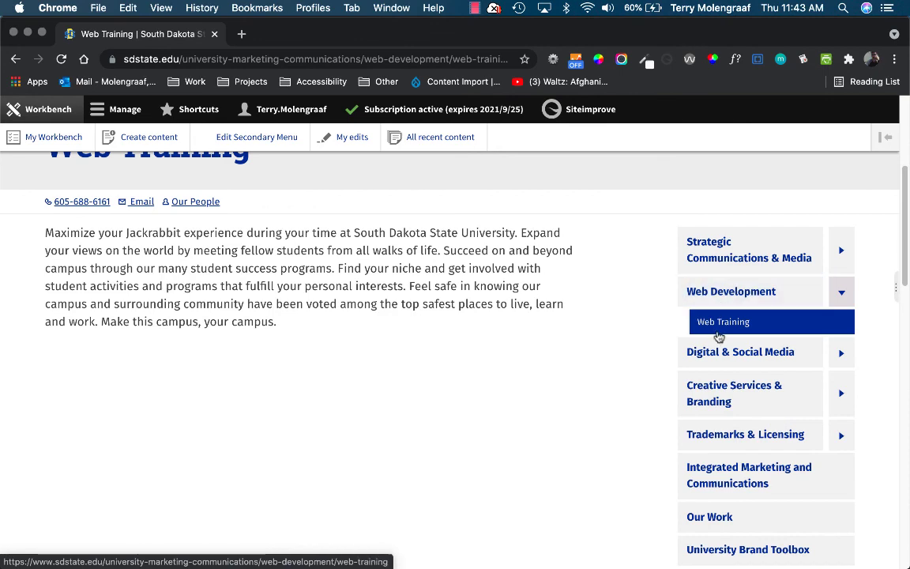
scroll(718, 336, up, 1)
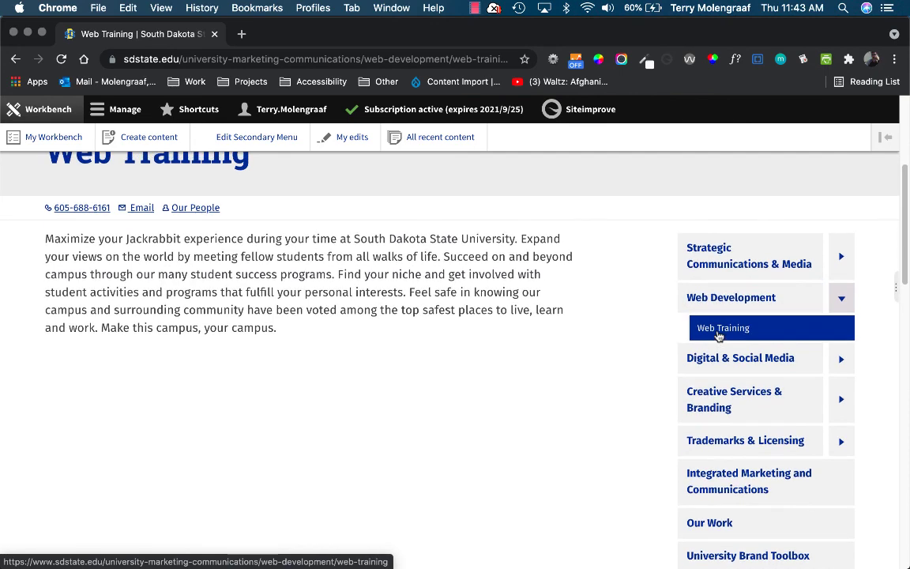